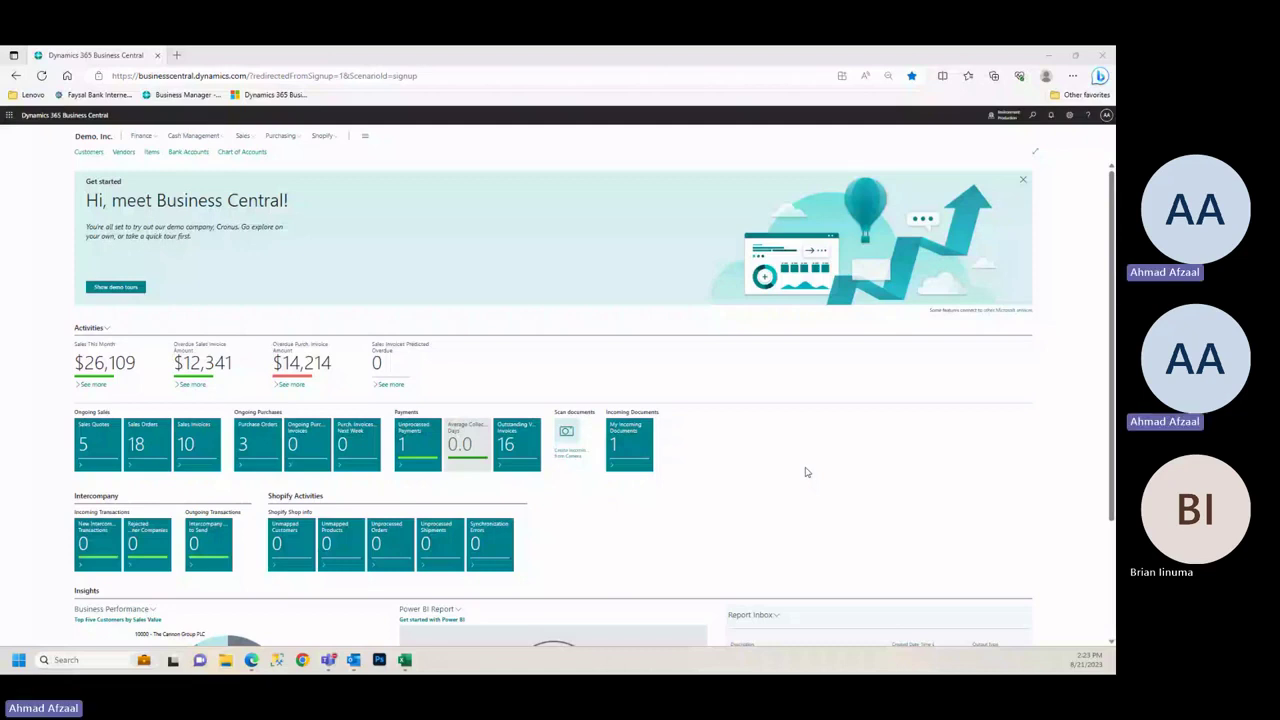
Search Tell me for 'Location' and open the Locations list
key(alt+q)
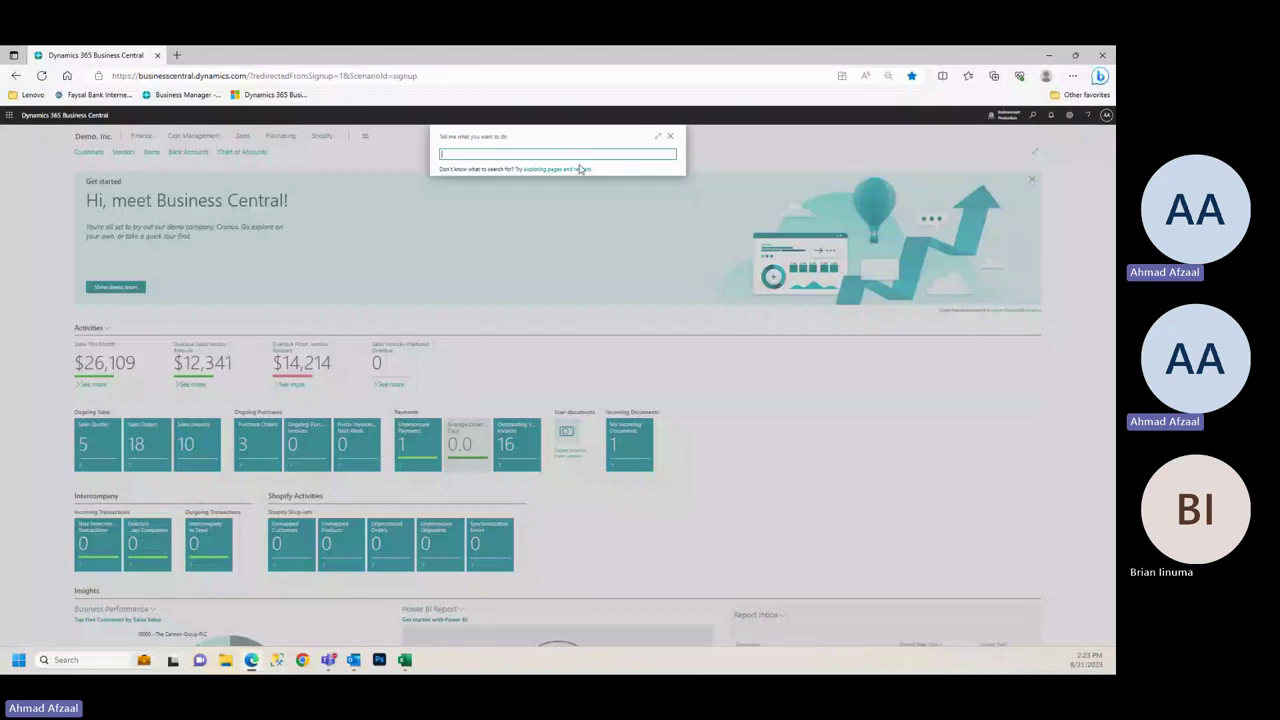
text(Location)
click(480, 190)
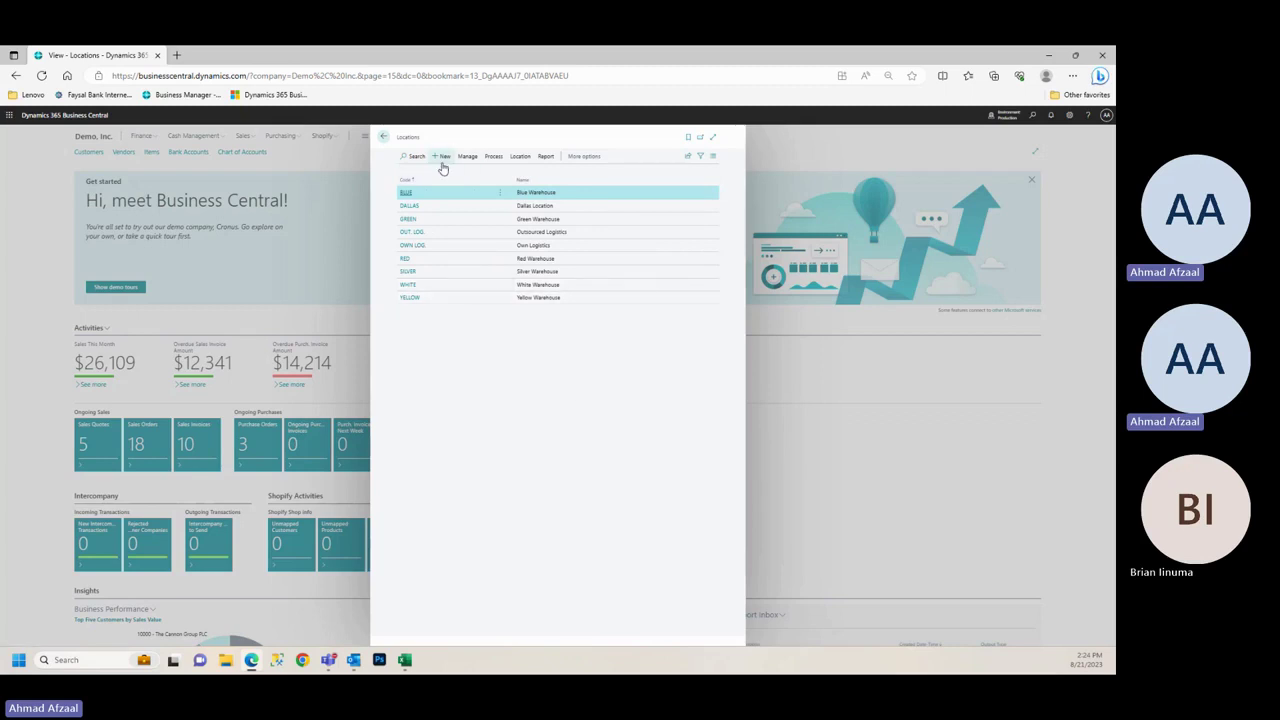
key(alt+n)
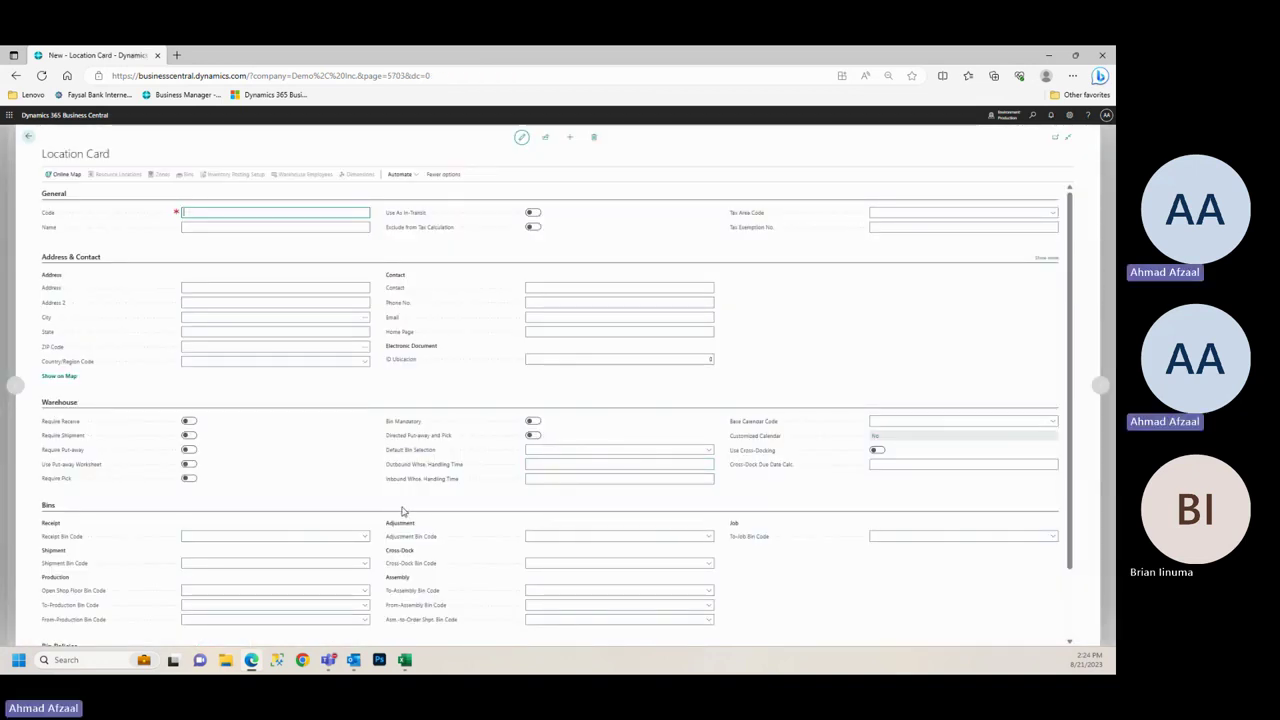
scroll(403, 511, down, 1)
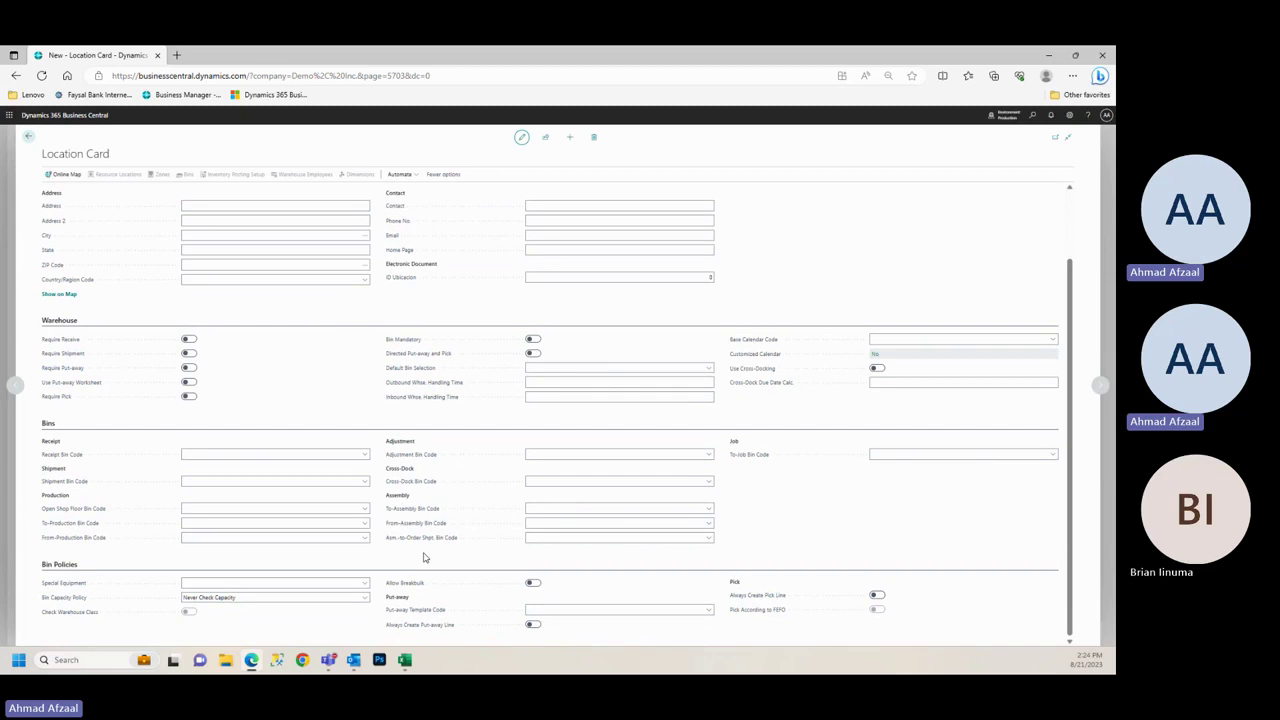
scroll(410, 455, up, 1)
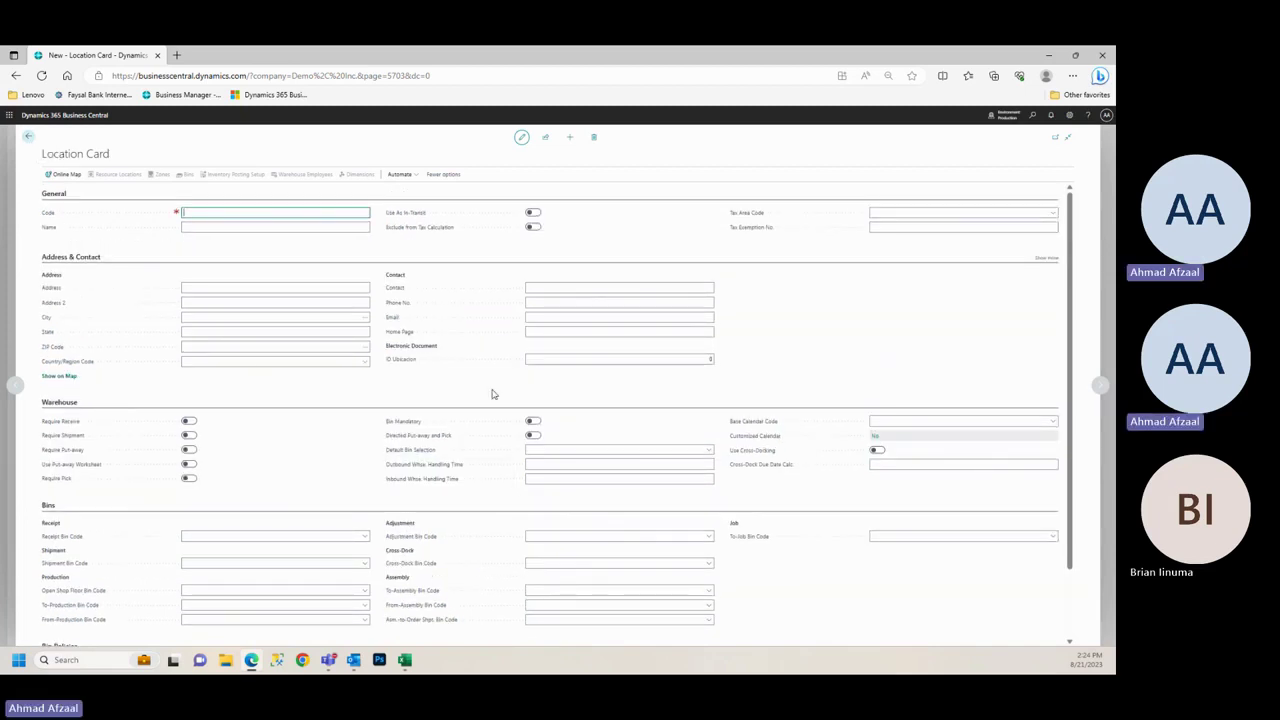
scroll(440, 499, down, 2)
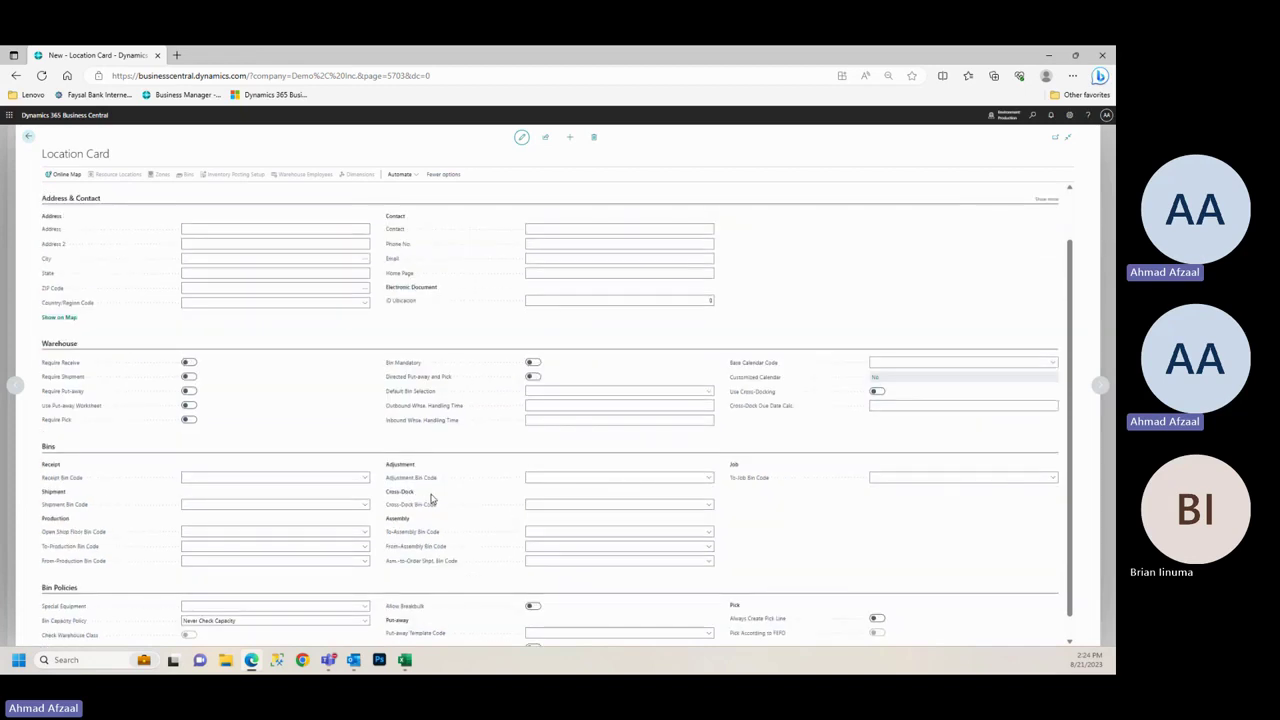
scroll(471, 500, up, 2)
click(31, 137)
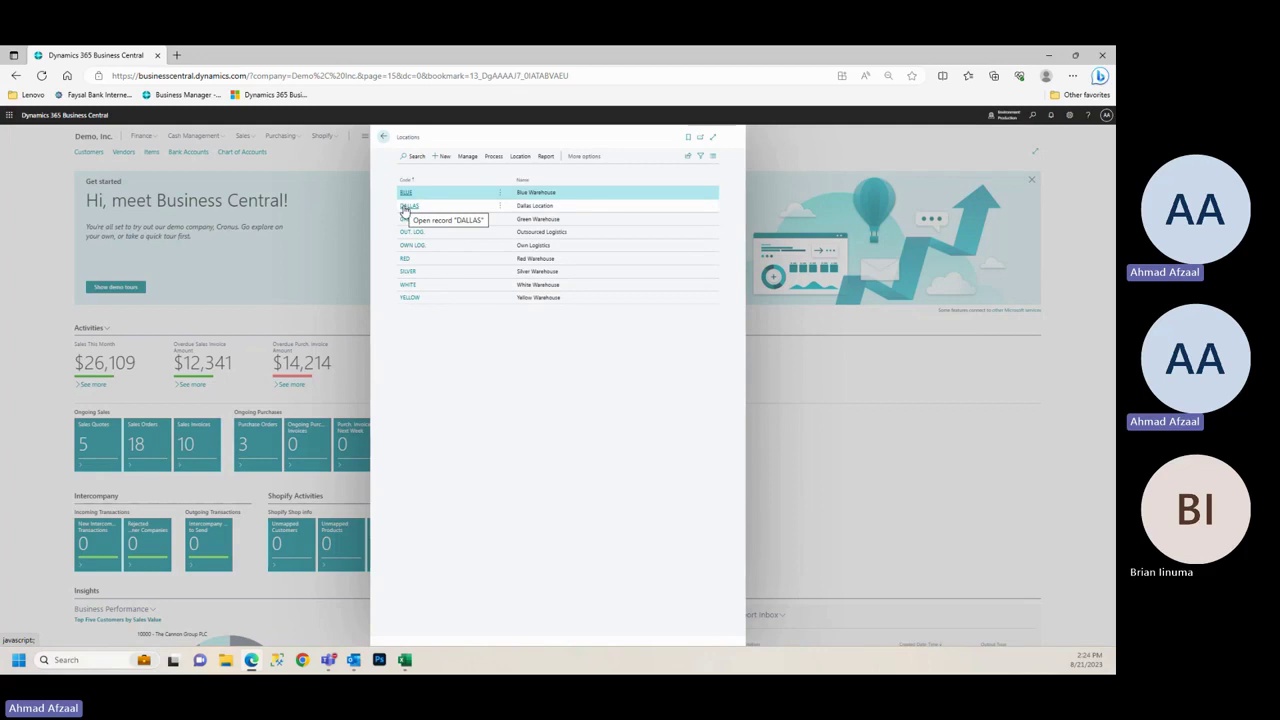
click(404, 206)
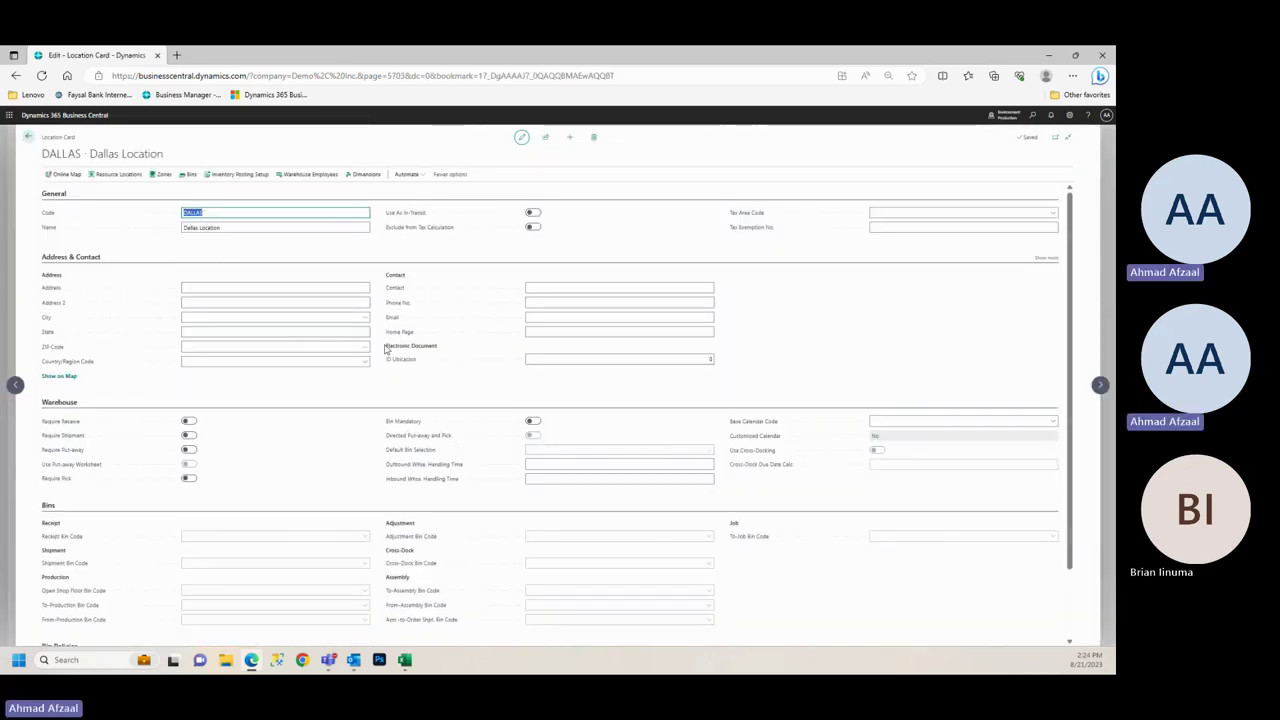
scroll(504, 441, down, 1)
scroll(504, 441, up, 1)
click(28, 138)
click(403, 202)
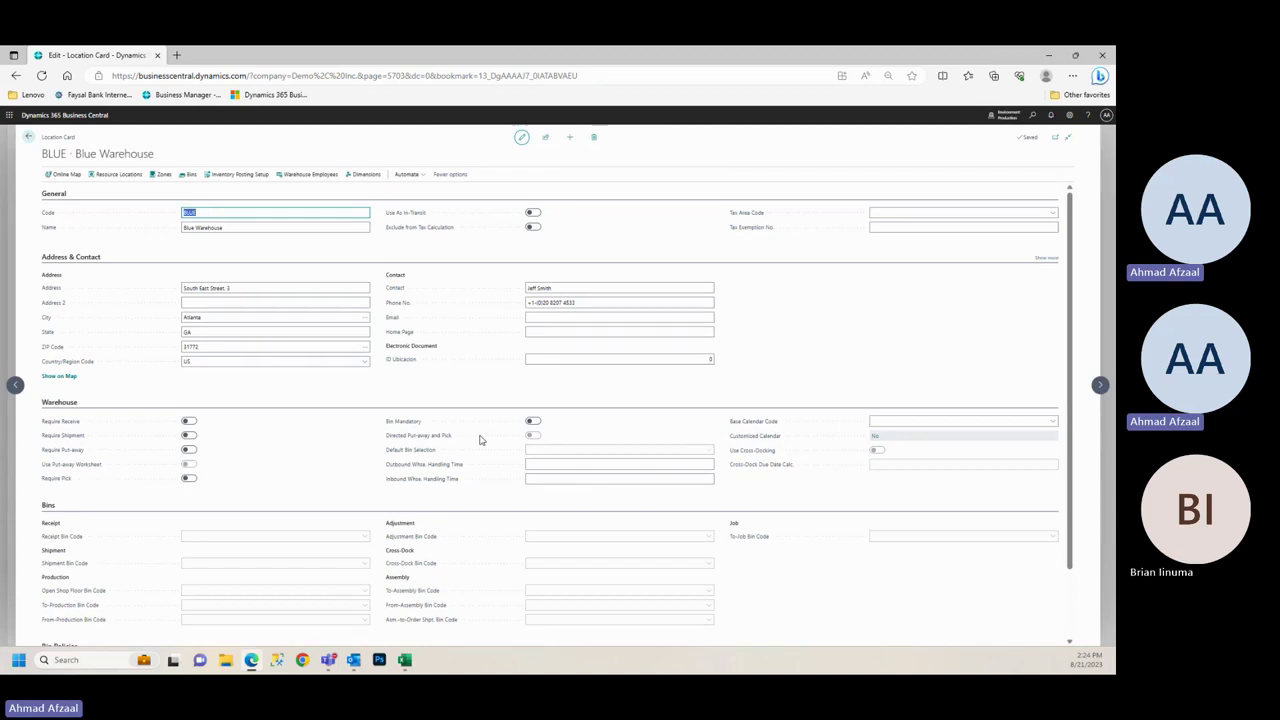
scroll(479, 440, down, 1)
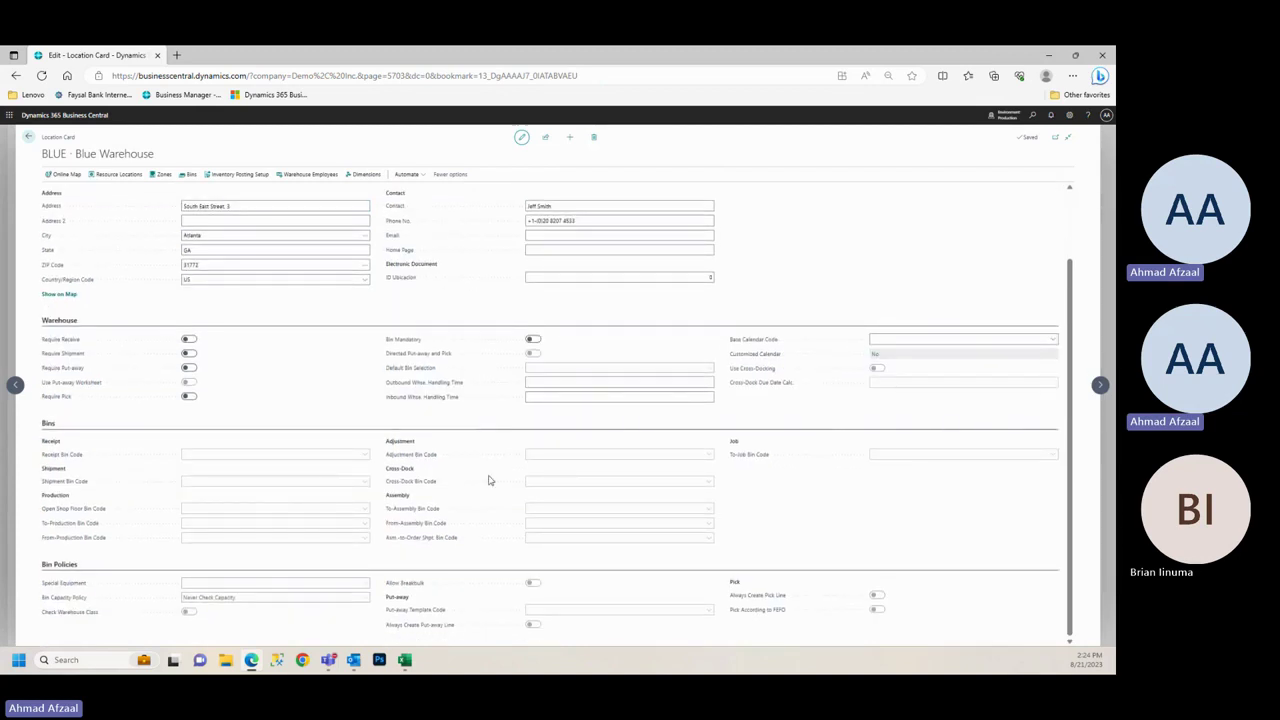
scroll(491, 488, up, 1)
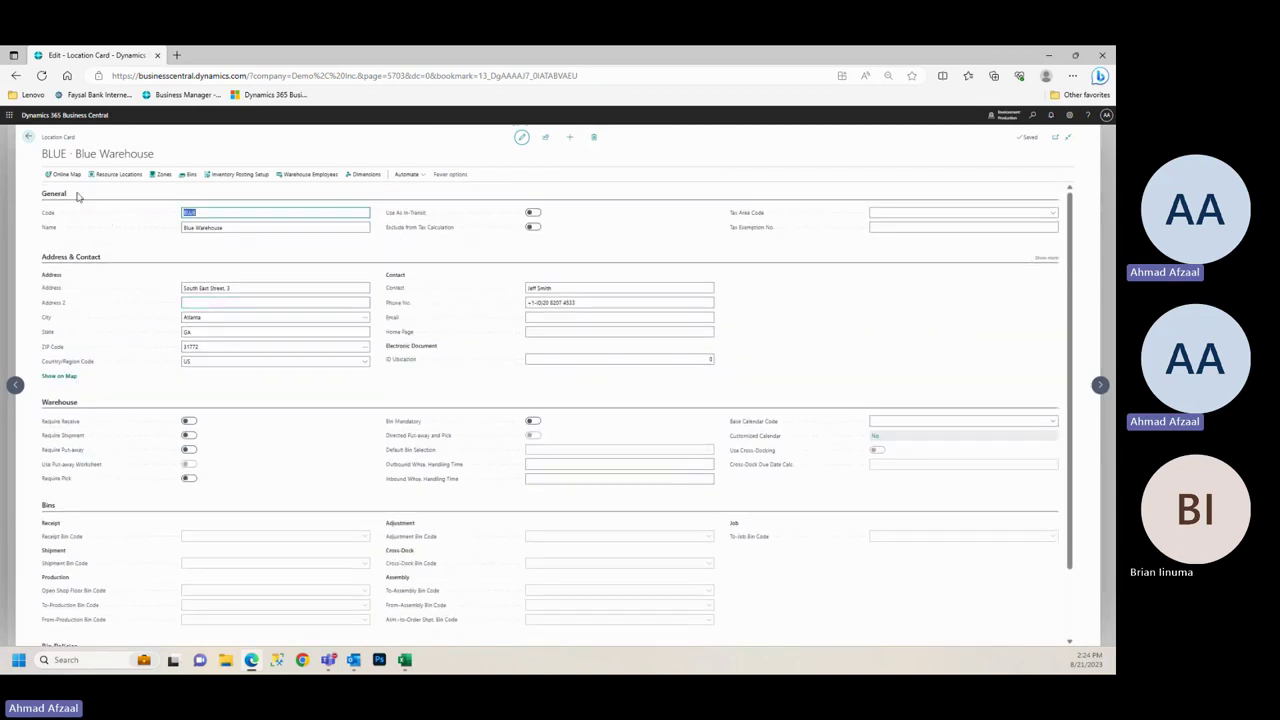
click(30, 139)
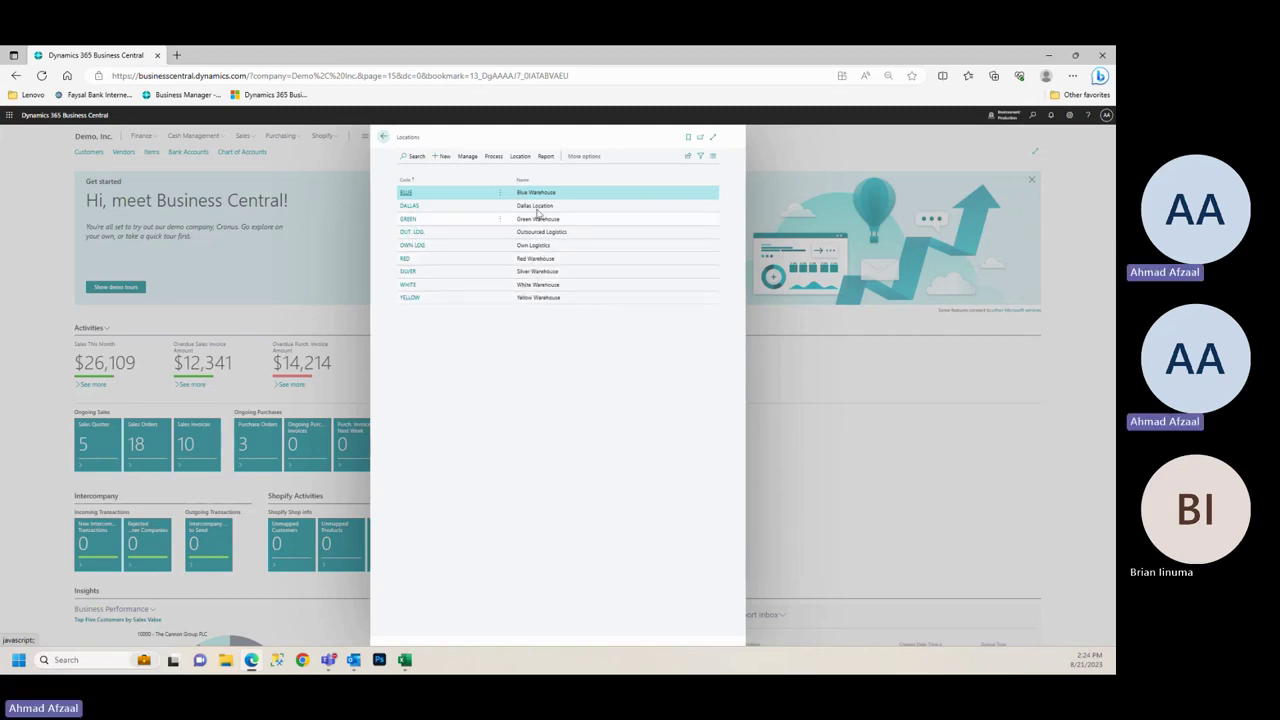
Open the Location Card for YELLOW (Yellow Warehouse) from the Locations list
click(411, 300)
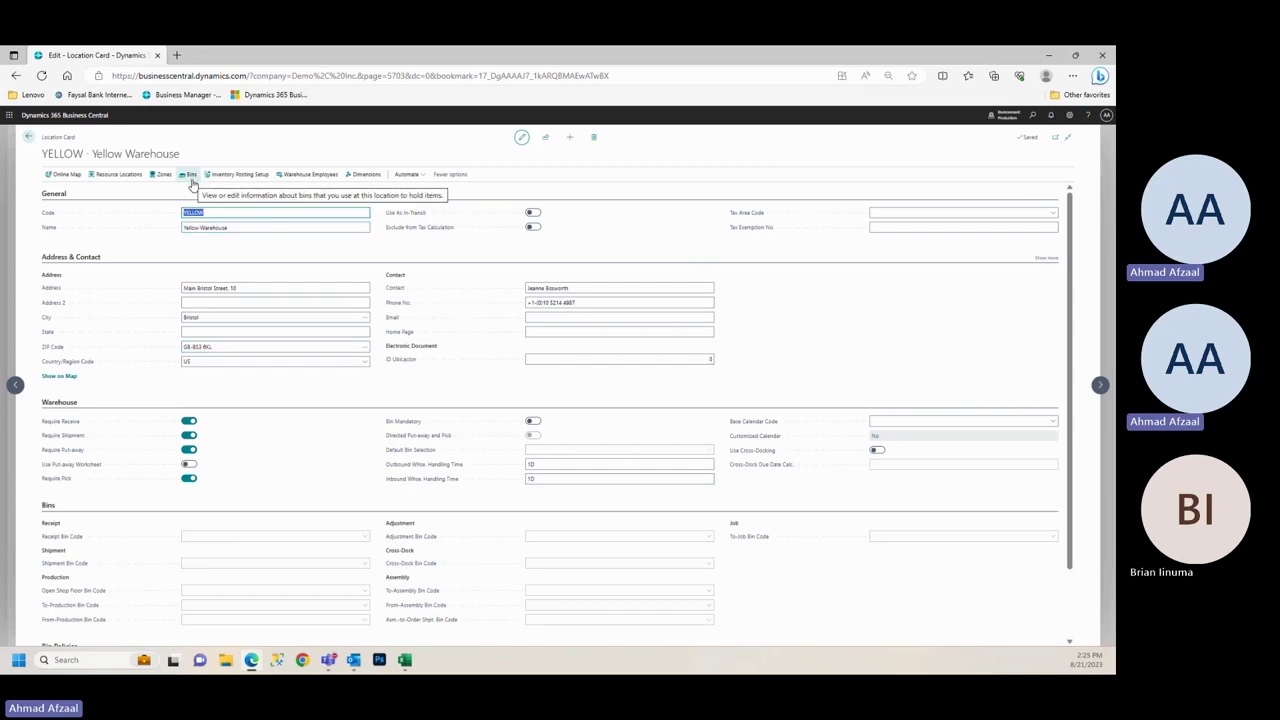
In YELLOW's Bins list, create bin 01-0001 with description BIN1
click(191, 176)
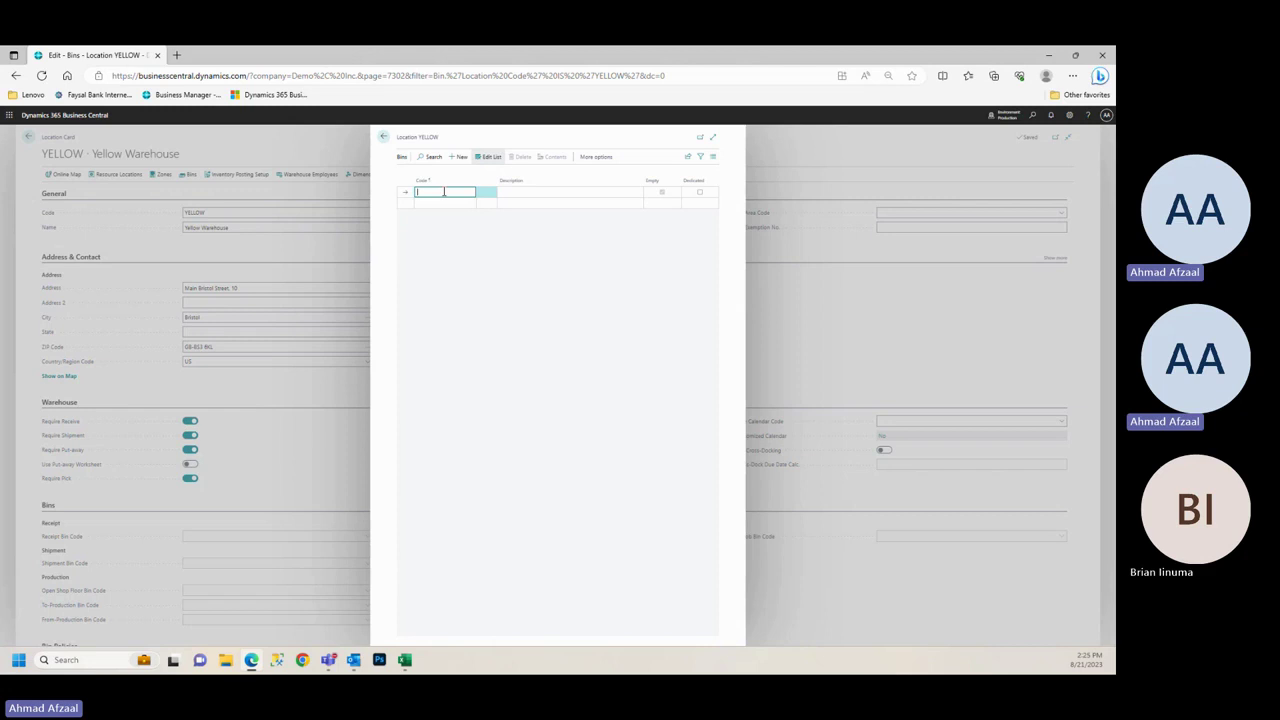
text(01-0001)
click(432, 270)
click(508, 194)
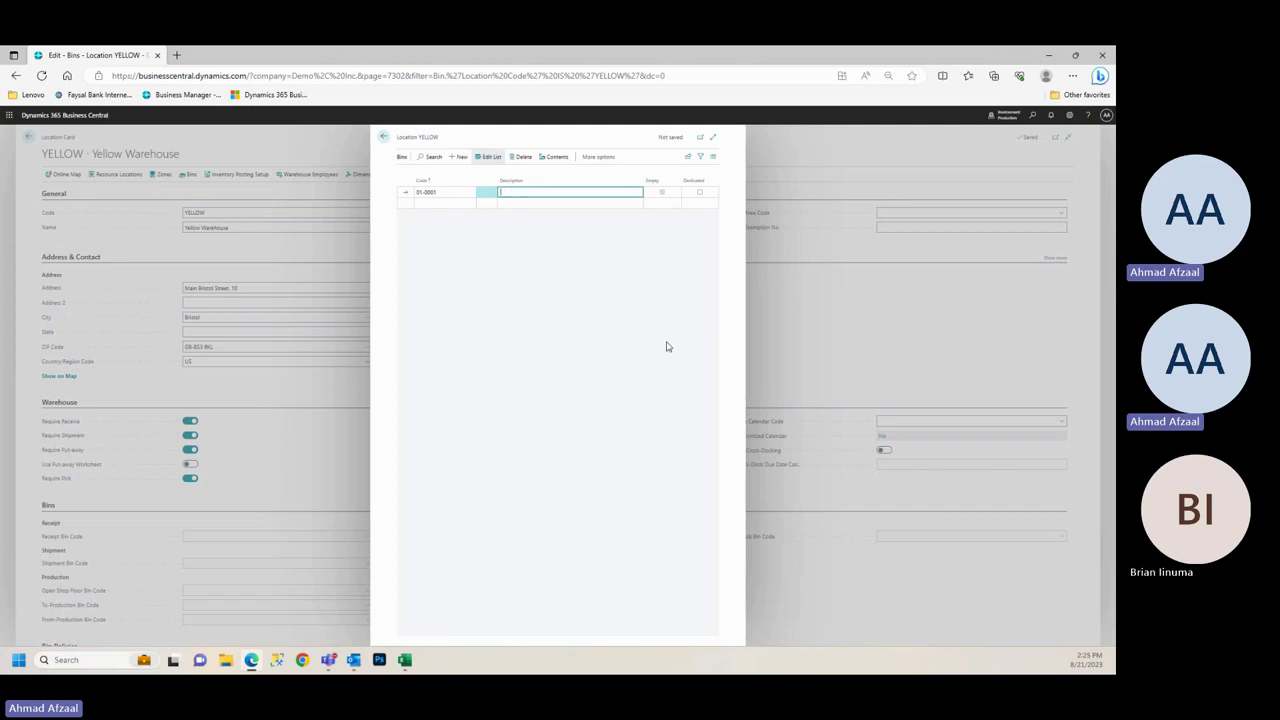
text(BIN1)
click(530, 210)
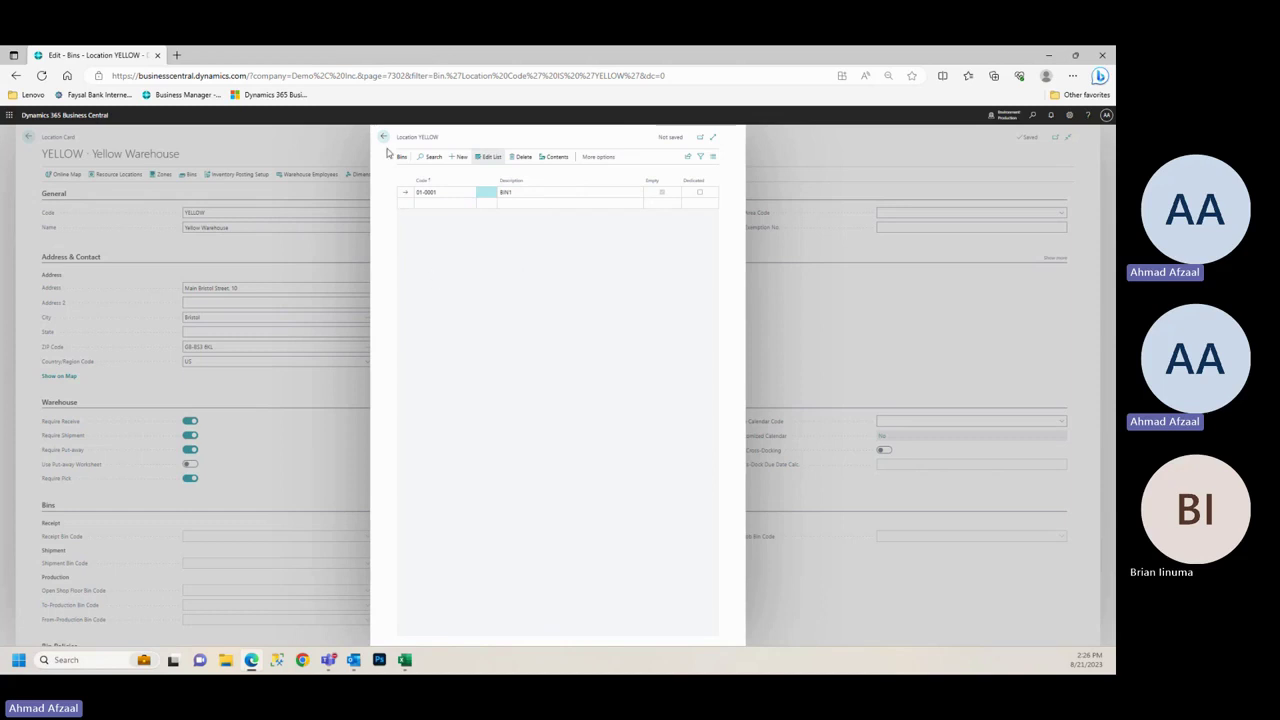
Add bin codes 02-002 and 03-003 below 01-0001 in YELLOW's Bins list
click(383, 137)
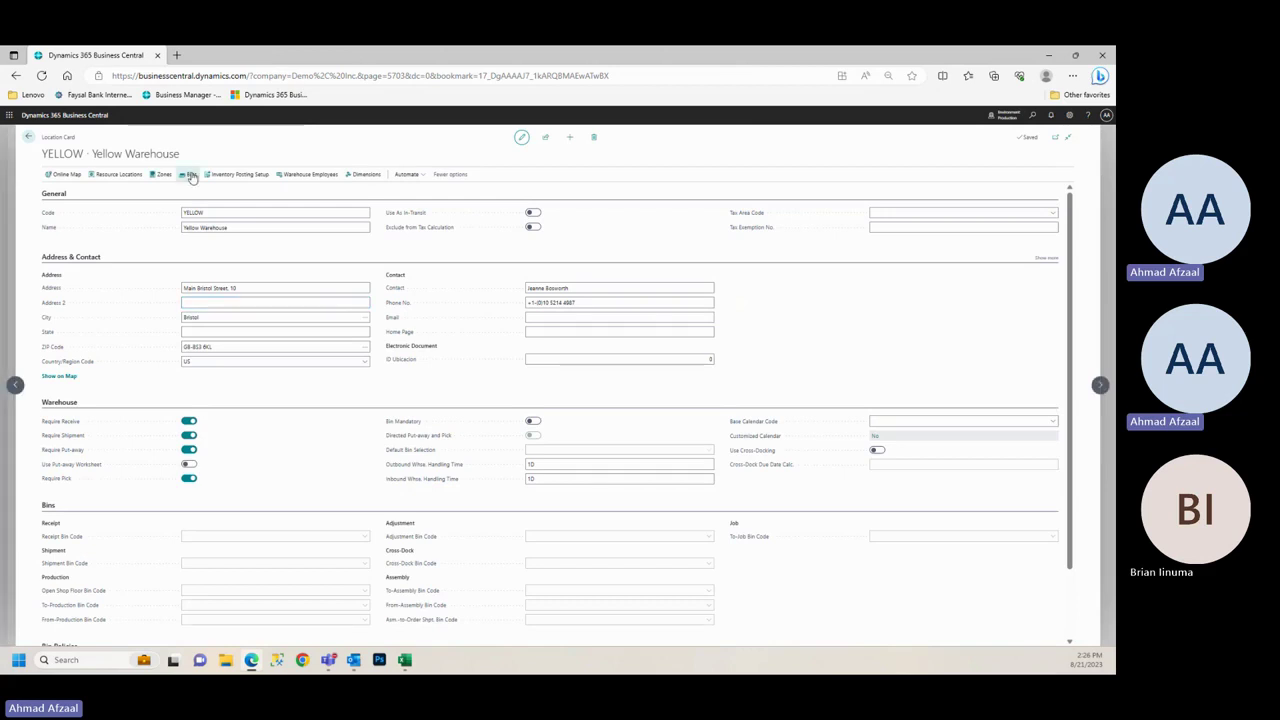
click(189, 174)
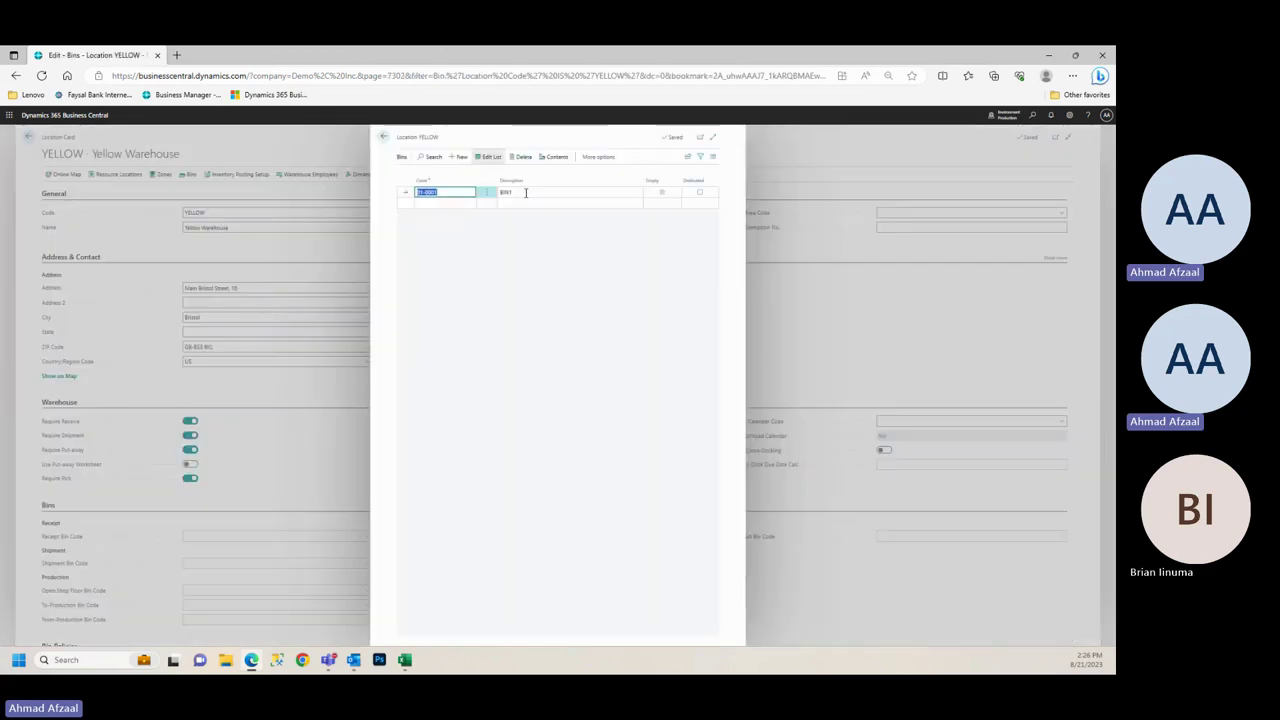
click(449, 203)
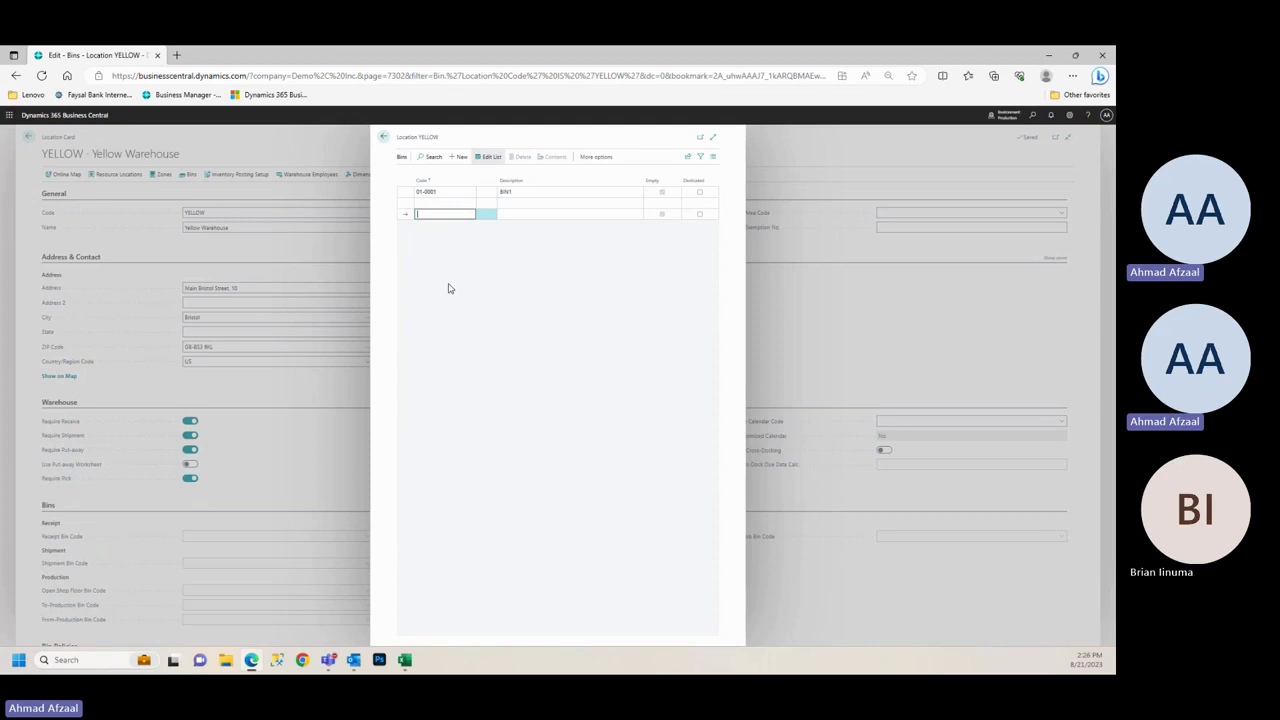
click(430, 203)
text(02)
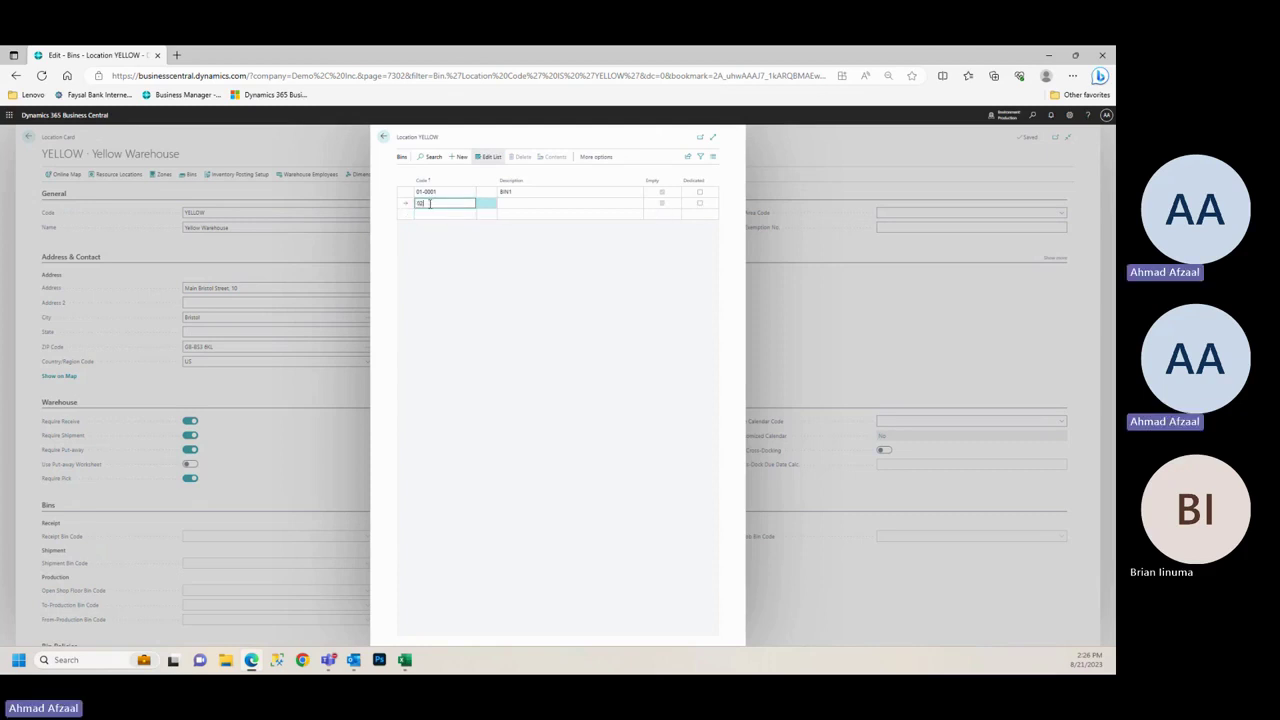
text(-002)
click(446, 218)
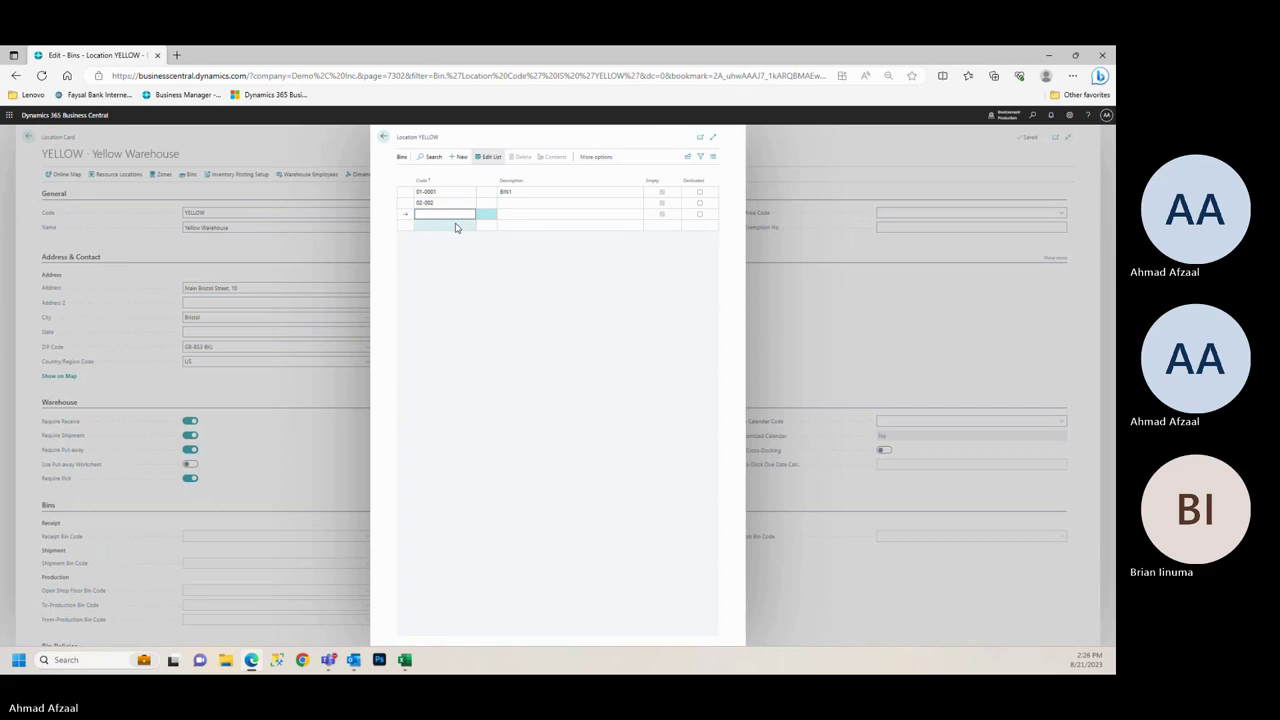
text(03-)
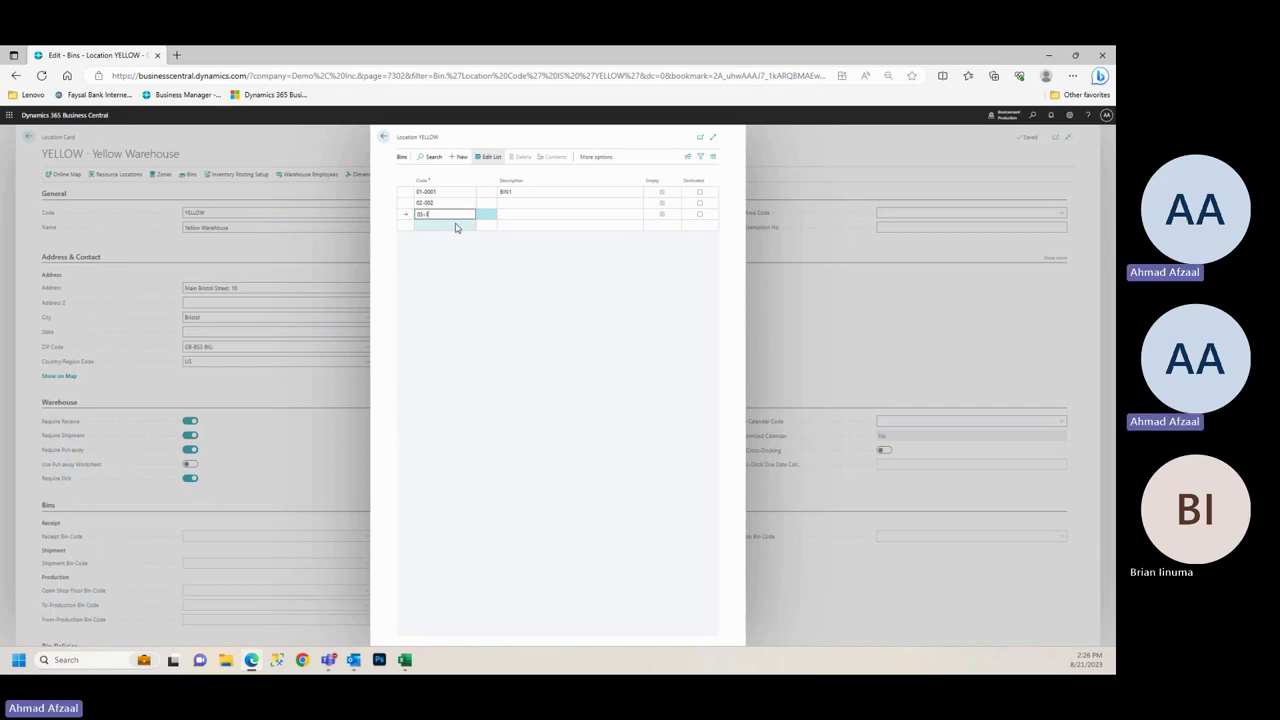
text(1)
text(003)
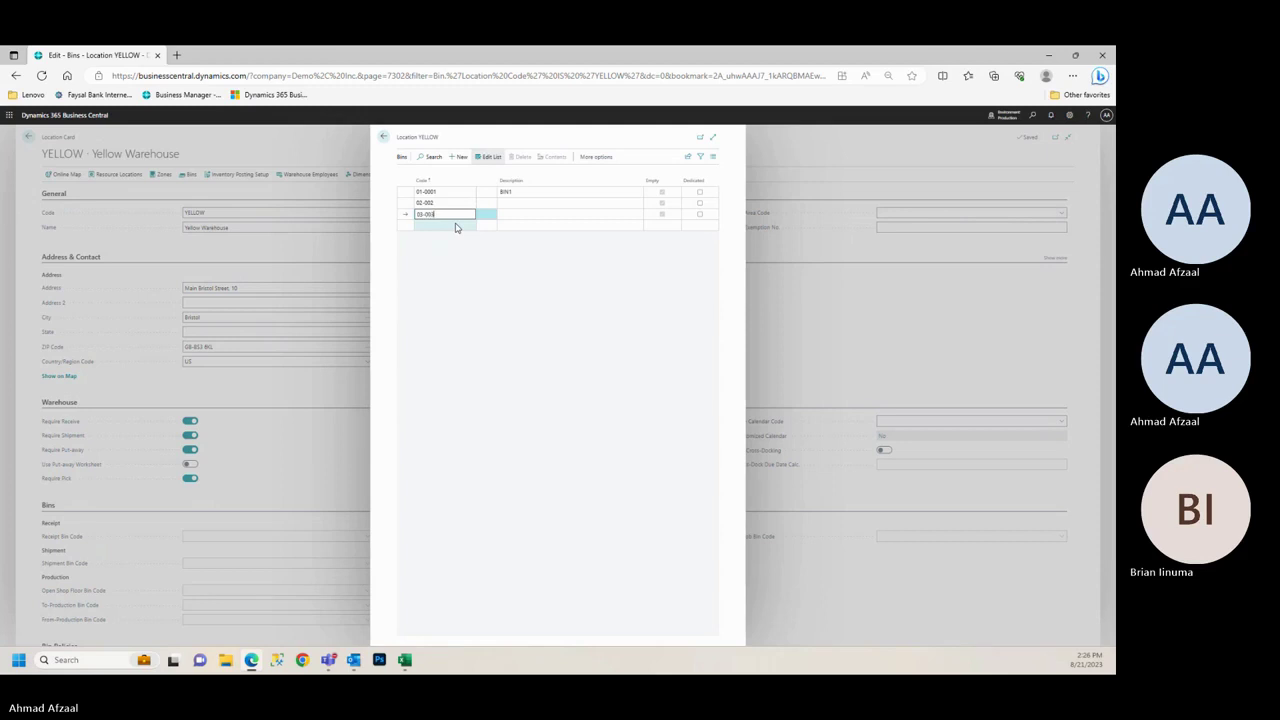
click(487, 272)
Describe bin 02-002 as BIN2 and bin 03-003 as BIN3
click(522, 203)
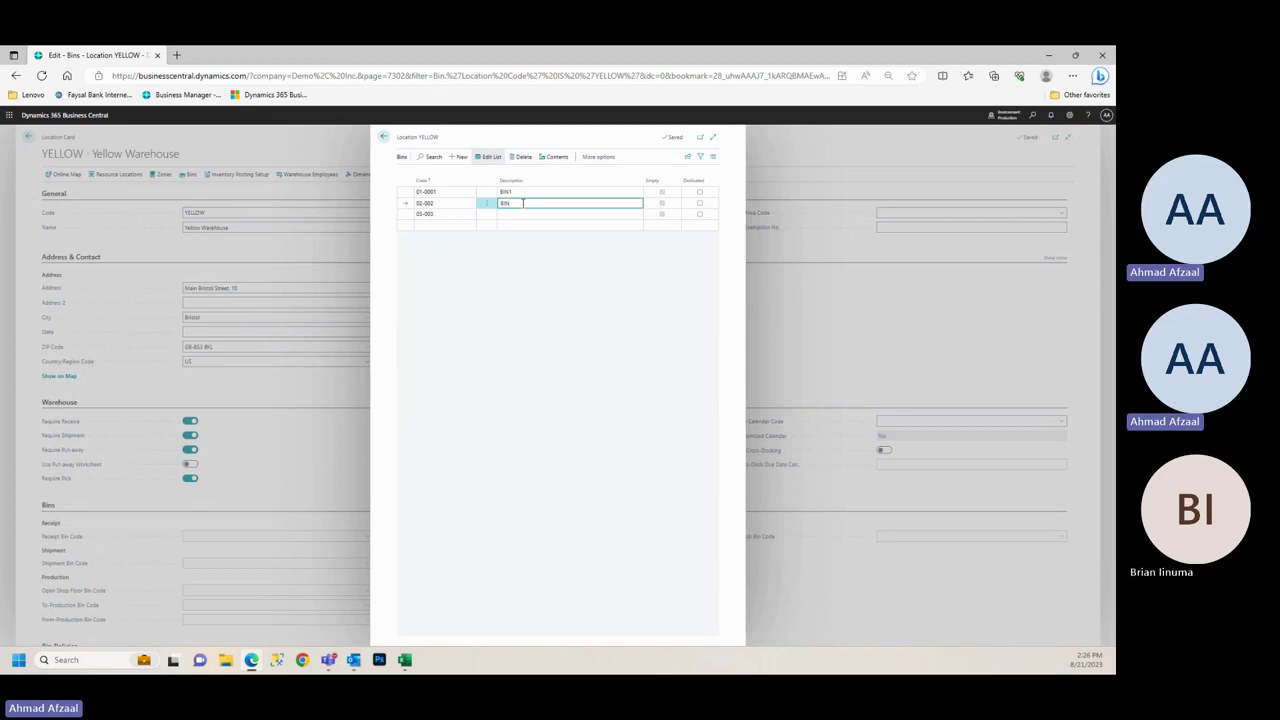
click(525, 214)
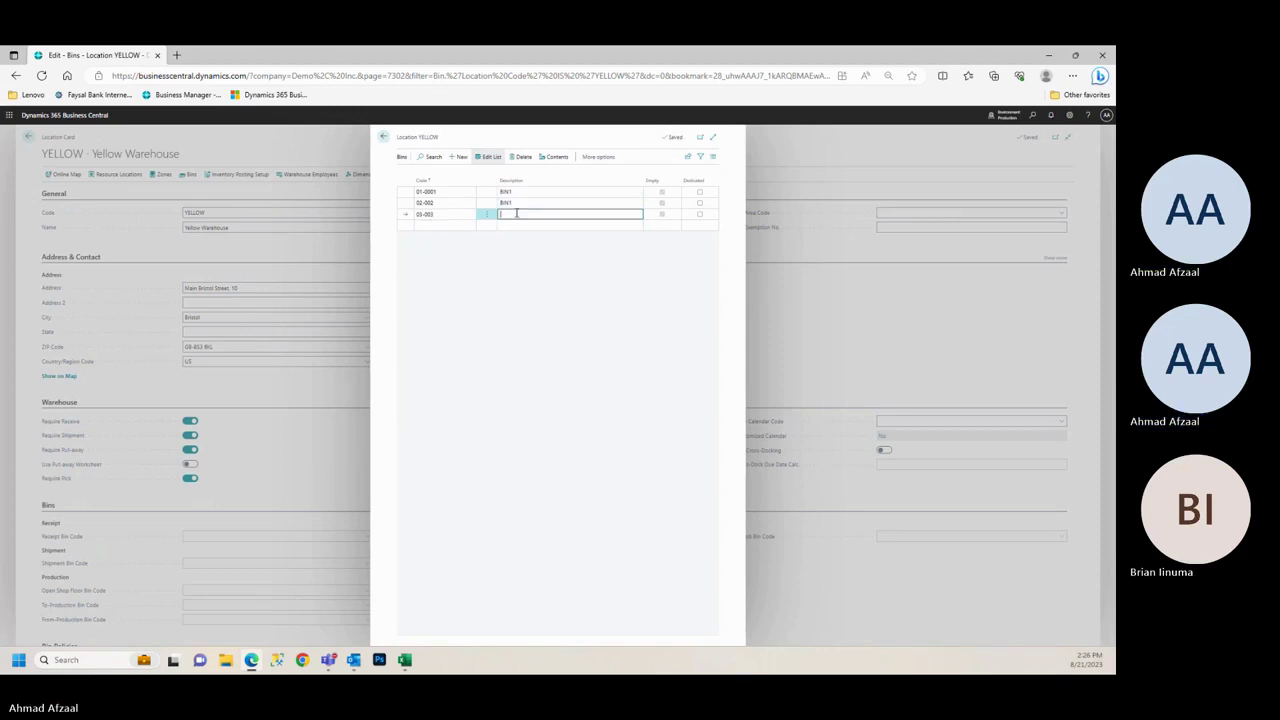
click(556, 203)
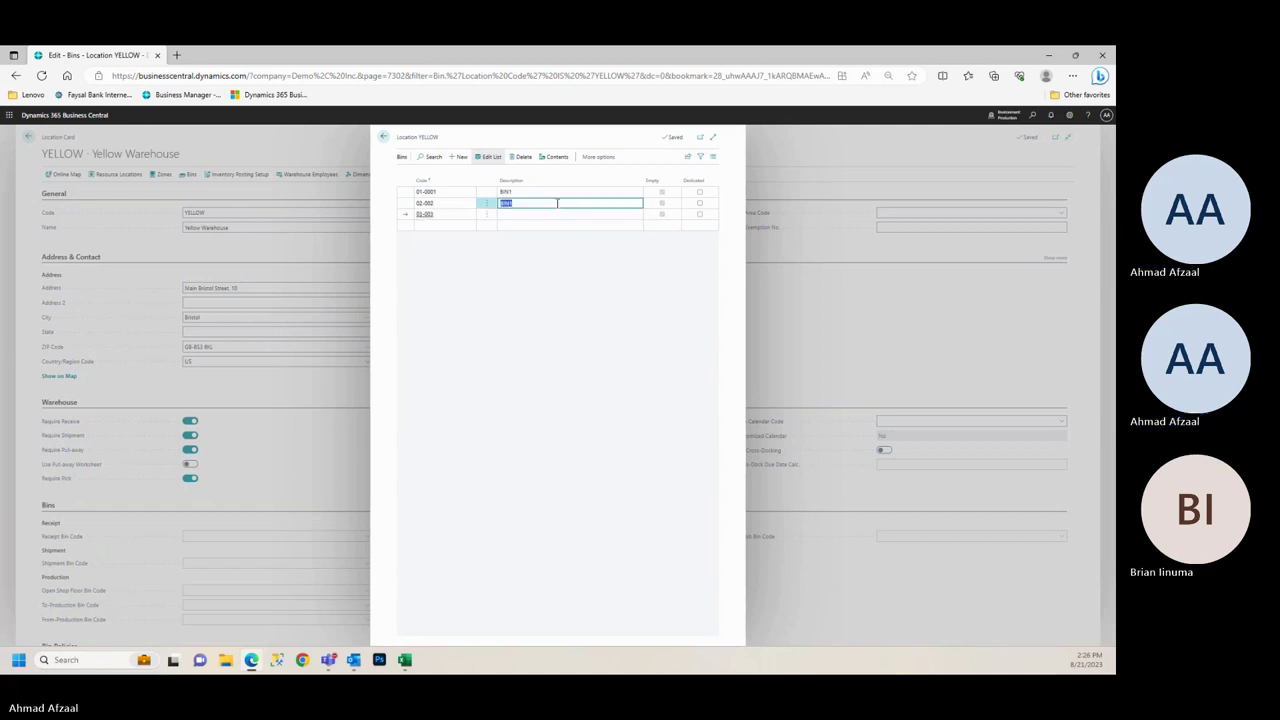
text(2)
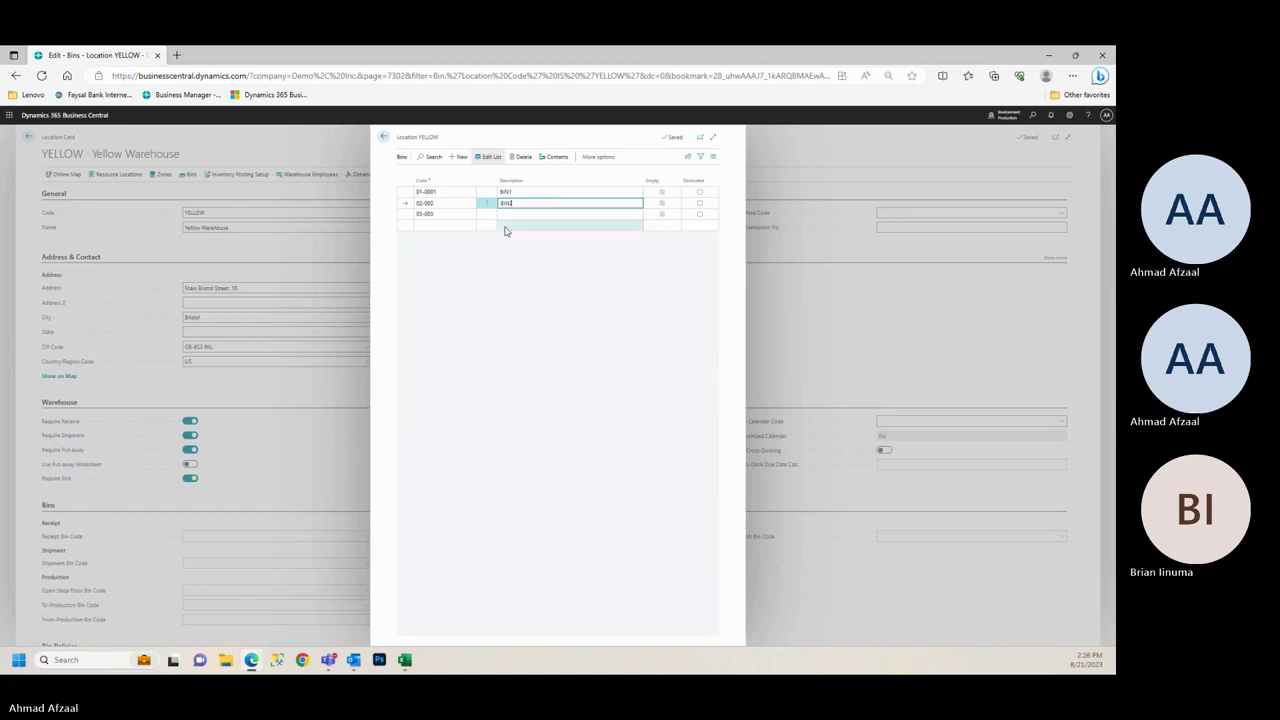
click(540, 214)
text(Bin3)
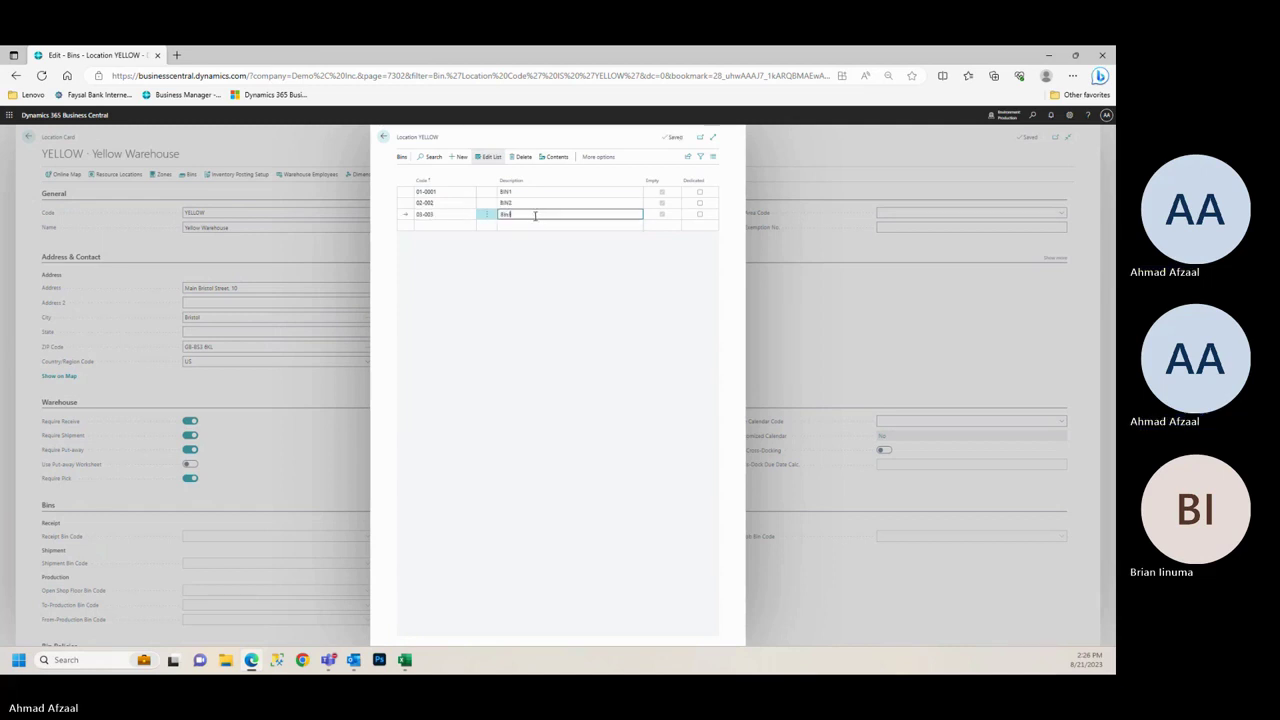
click(488, 214)
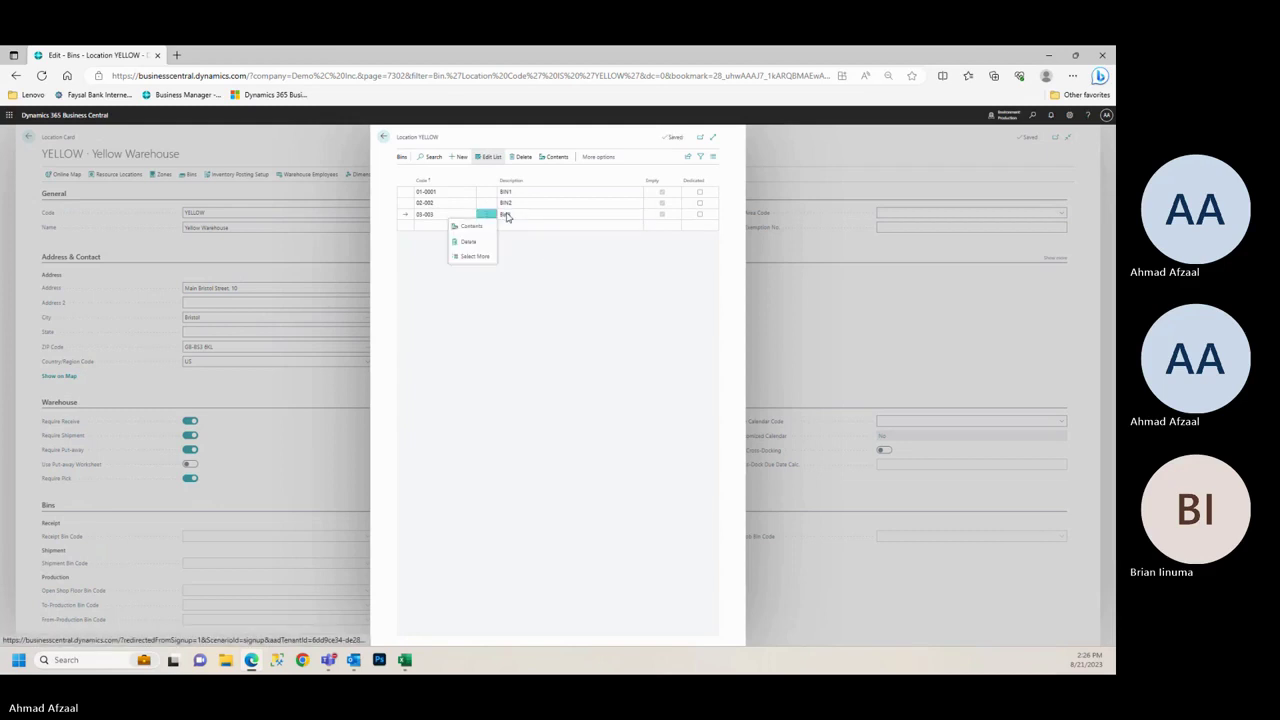
click(507, 216)
click(507, 216)
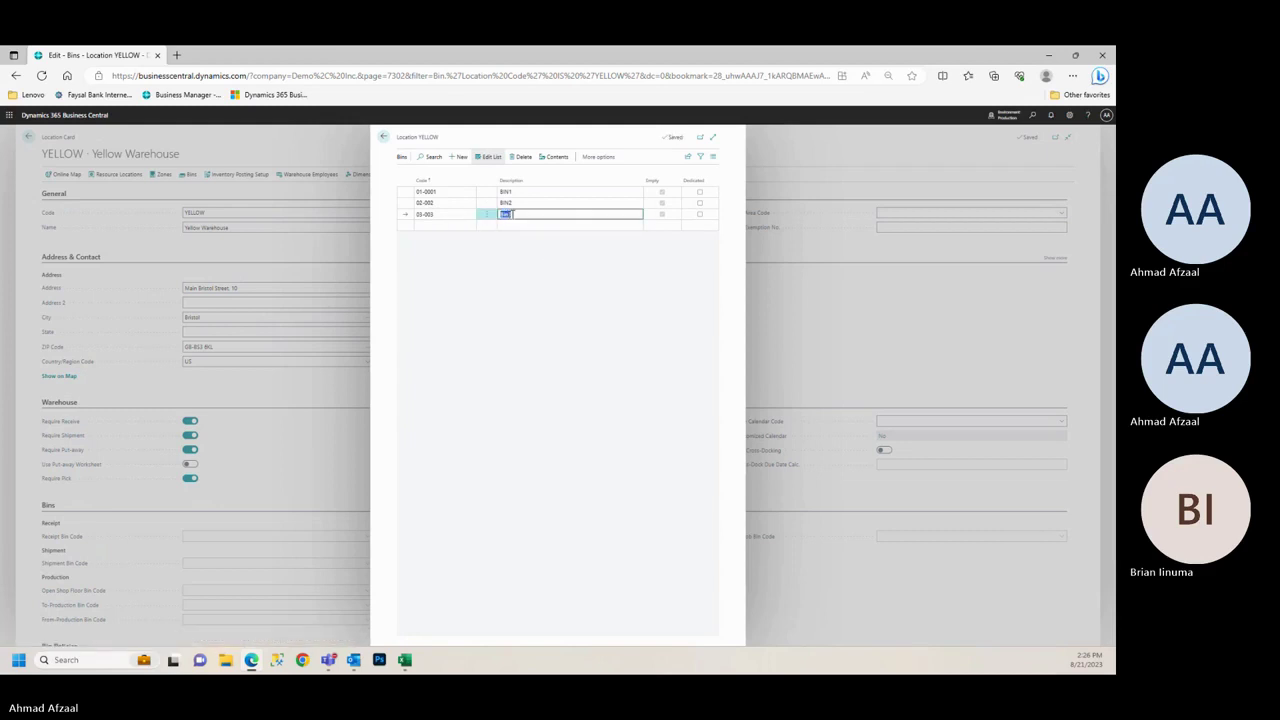
click(524, 273)
Create zones Z1 'Zone1' and Z2 'Zone2' in YELLOW's Zones list
click(381, 137)
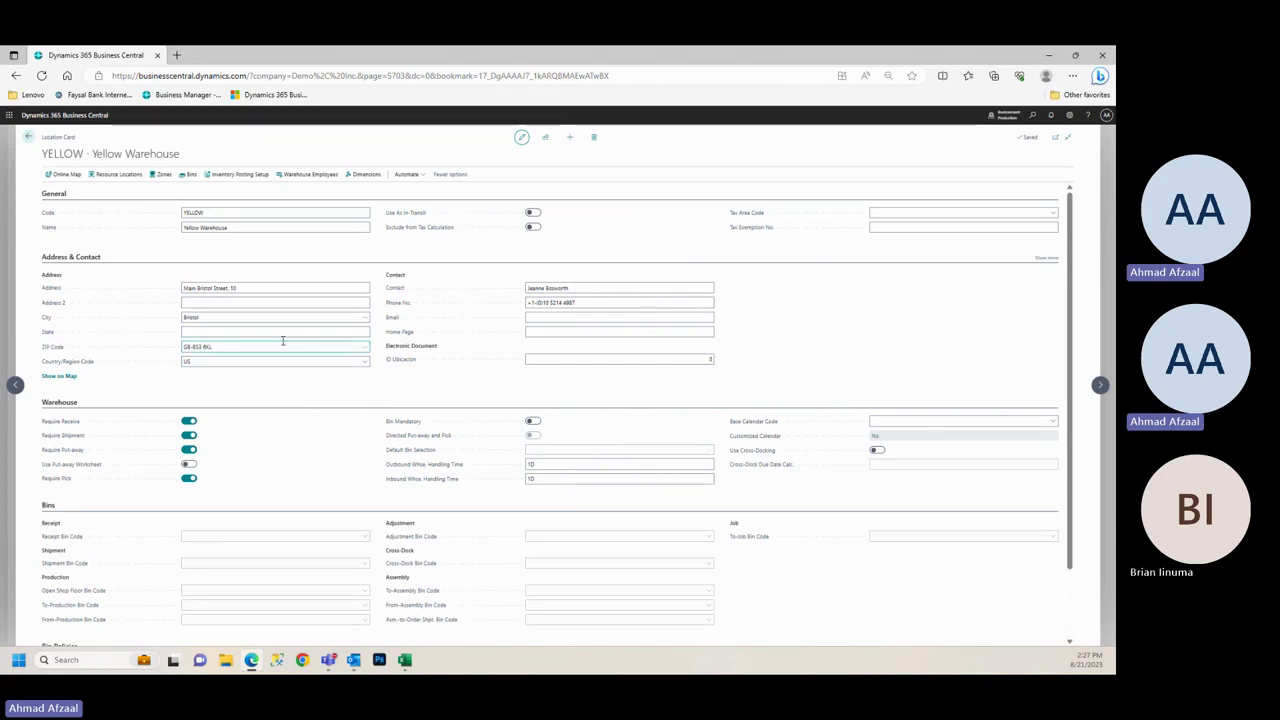
click(168, 180)
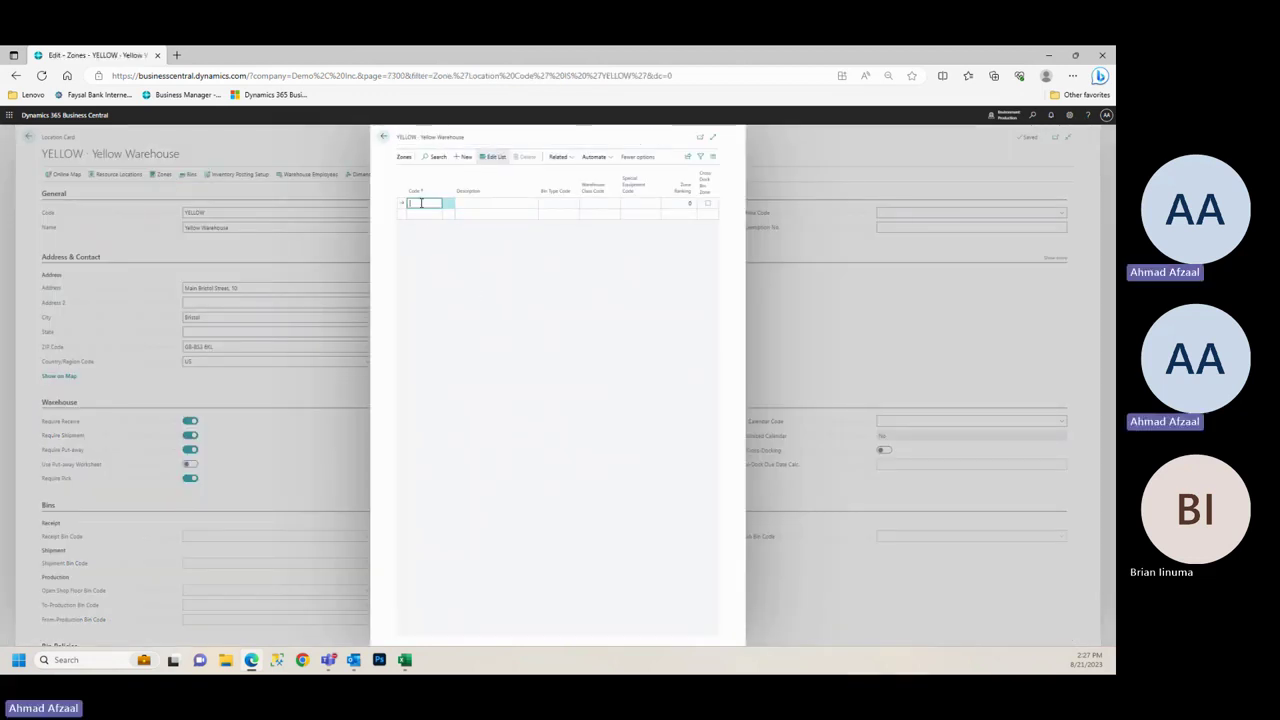
text(ZOne)
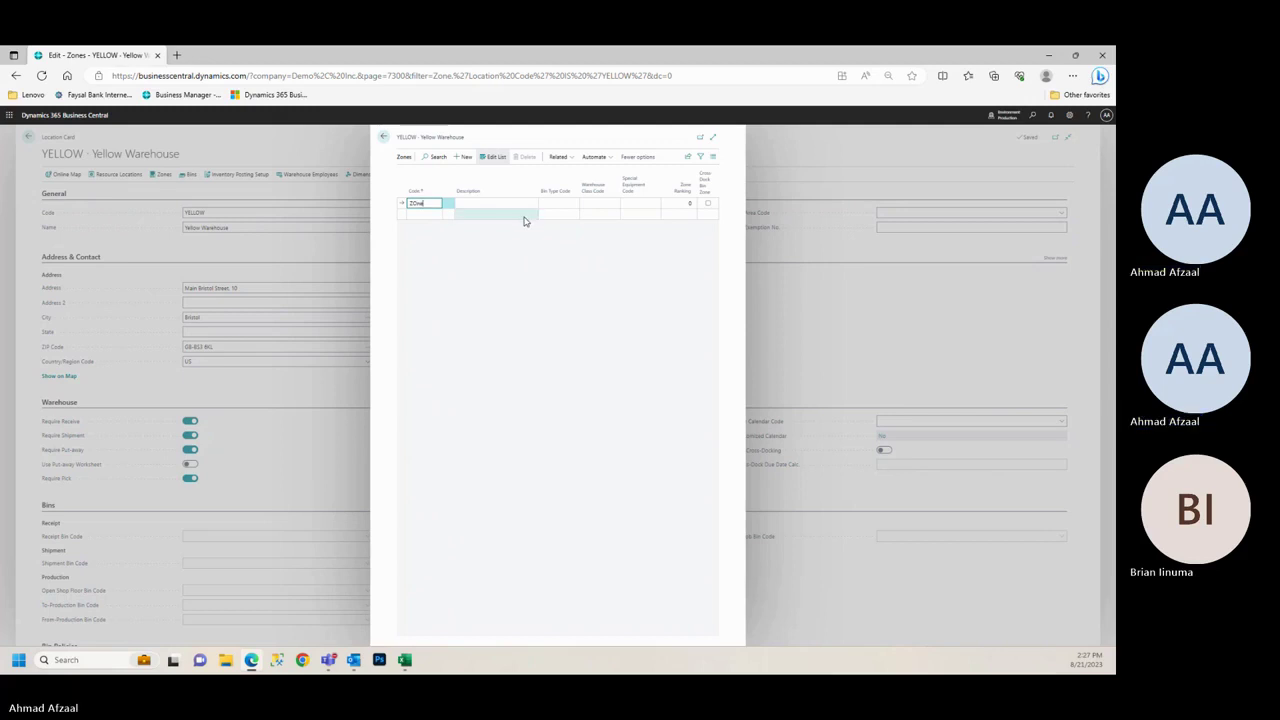
text(o)
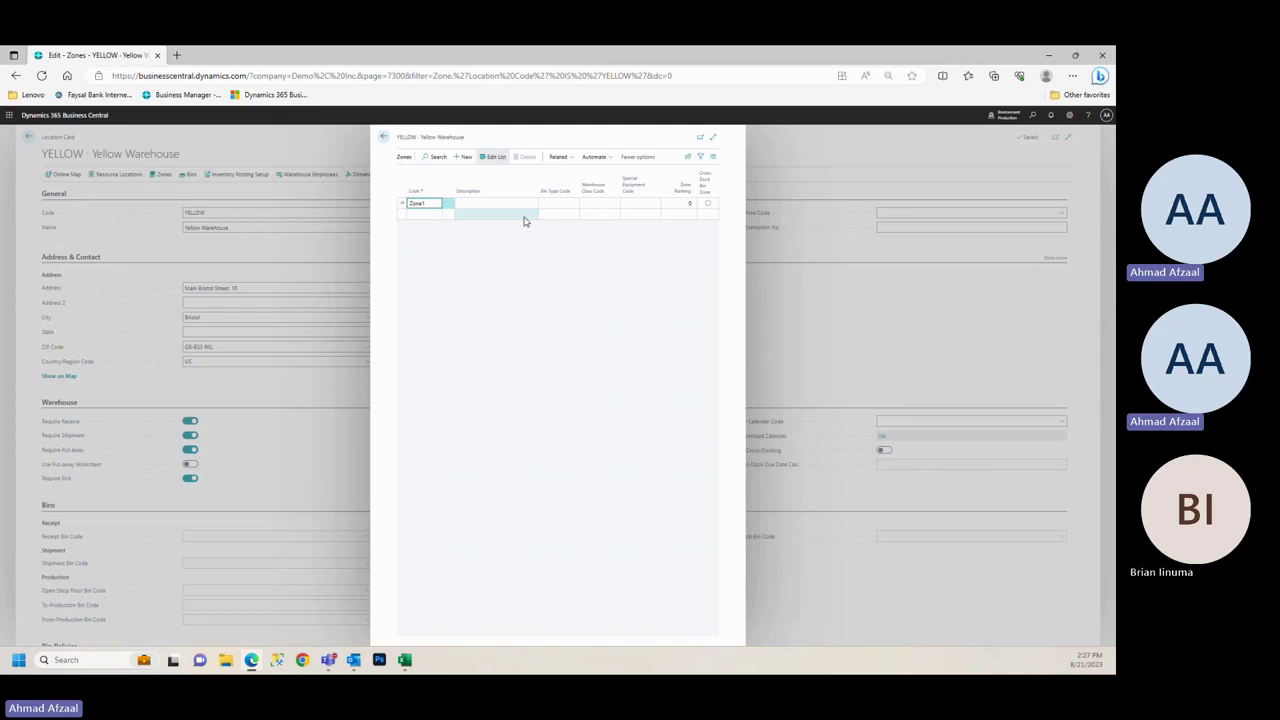
key(BackSpace)
text(1)
click(491, 203)
text(Zone)
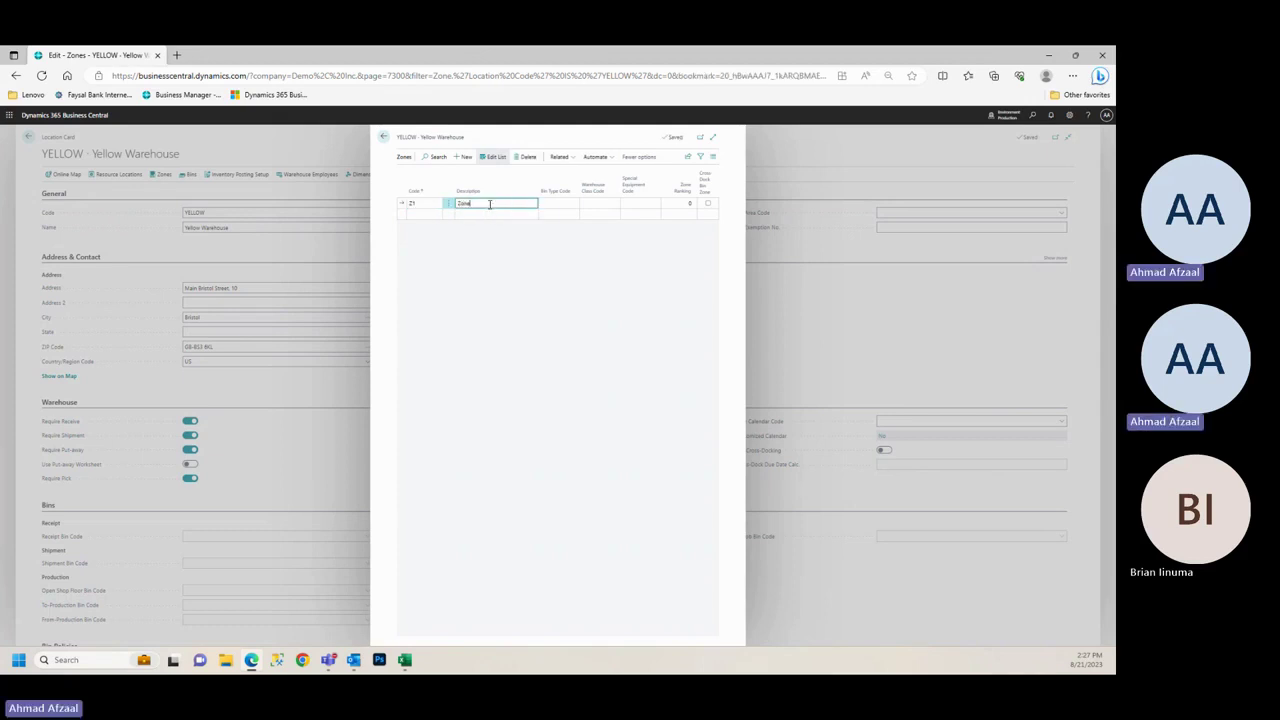
text(1)
click(508, 257)
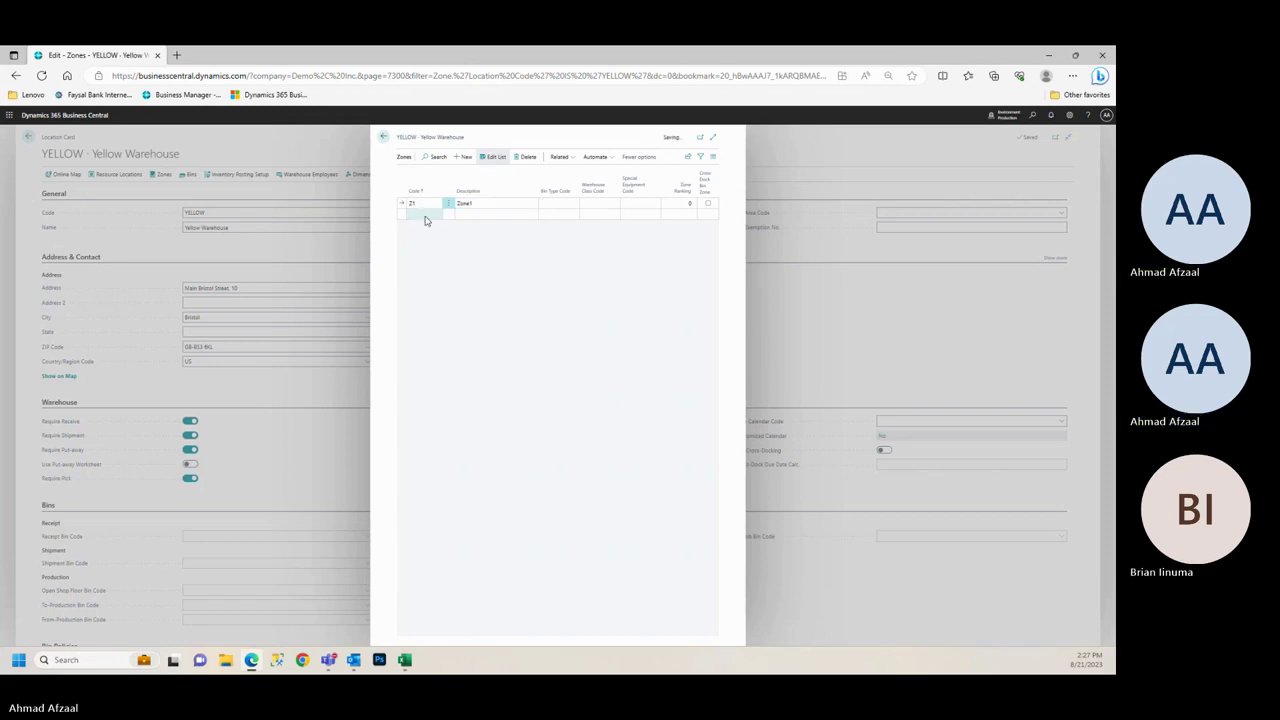
click(425, 215)
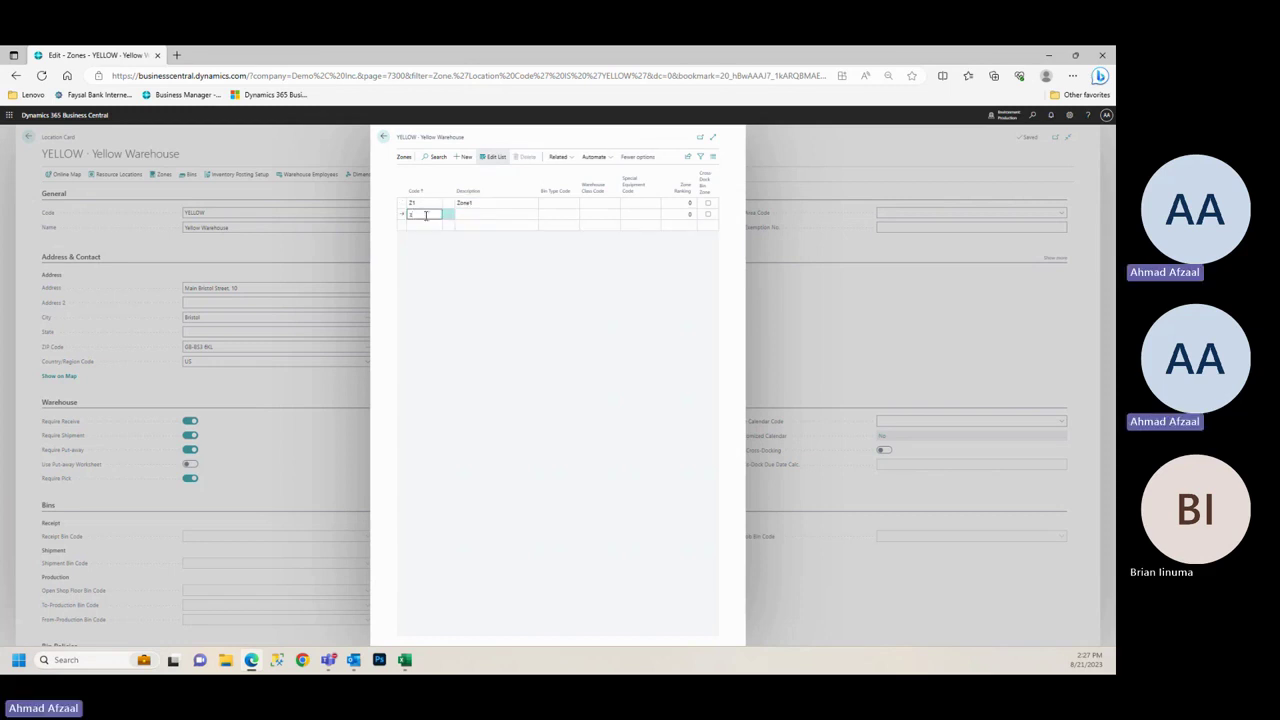
text(Z2)
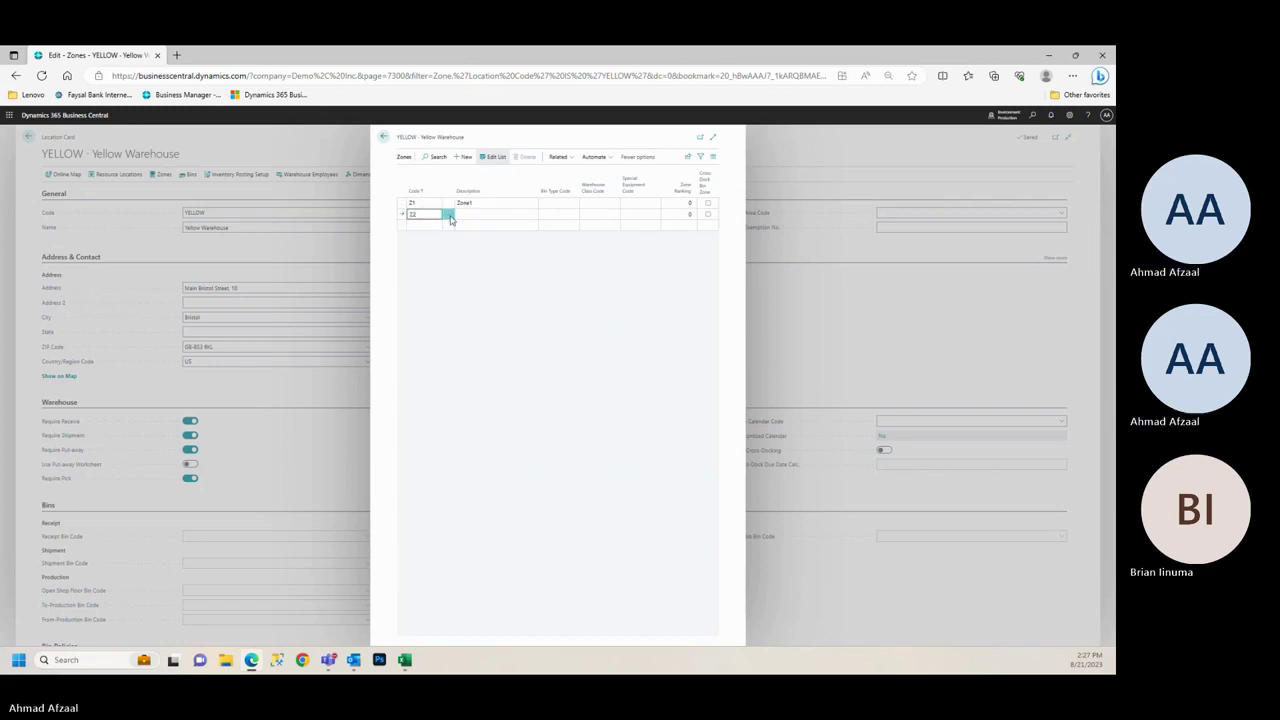
click(466, 214)
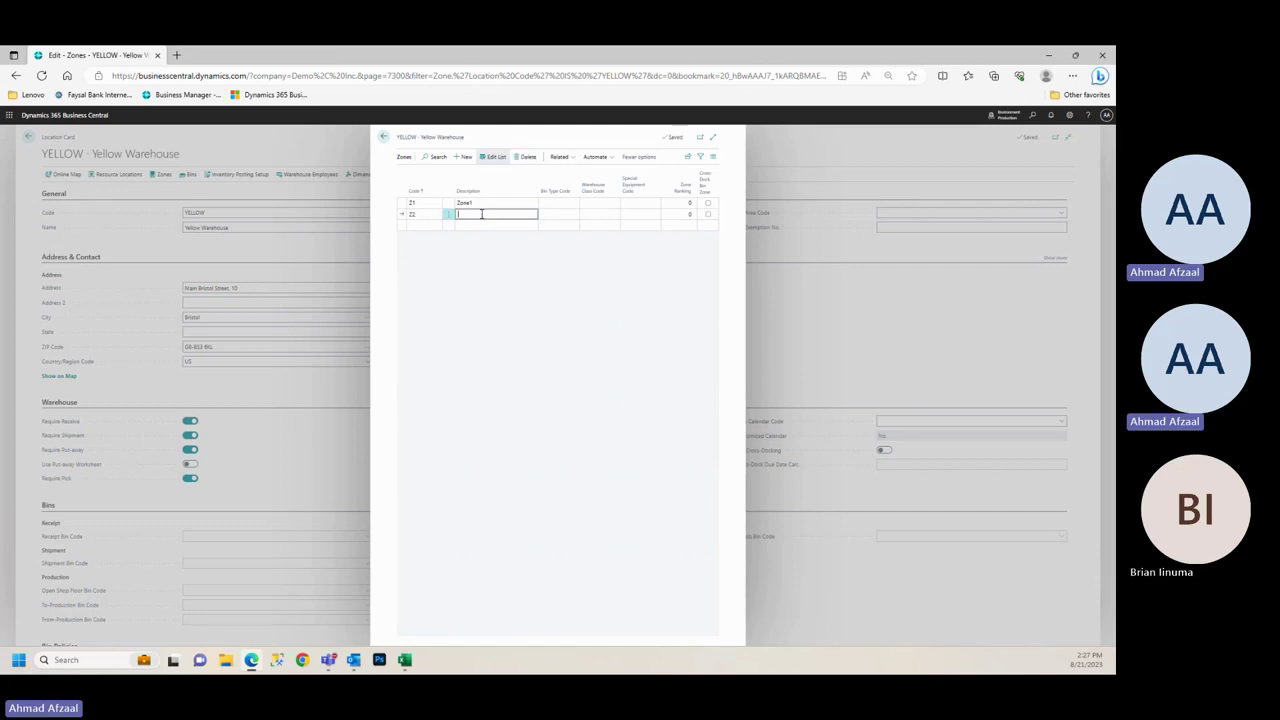
key(BackSpace)
click(533, 292)
Set zone Z1's bin type to PUT AWAY, warehouse class COLD and special equipment HT1
click(556, 203)
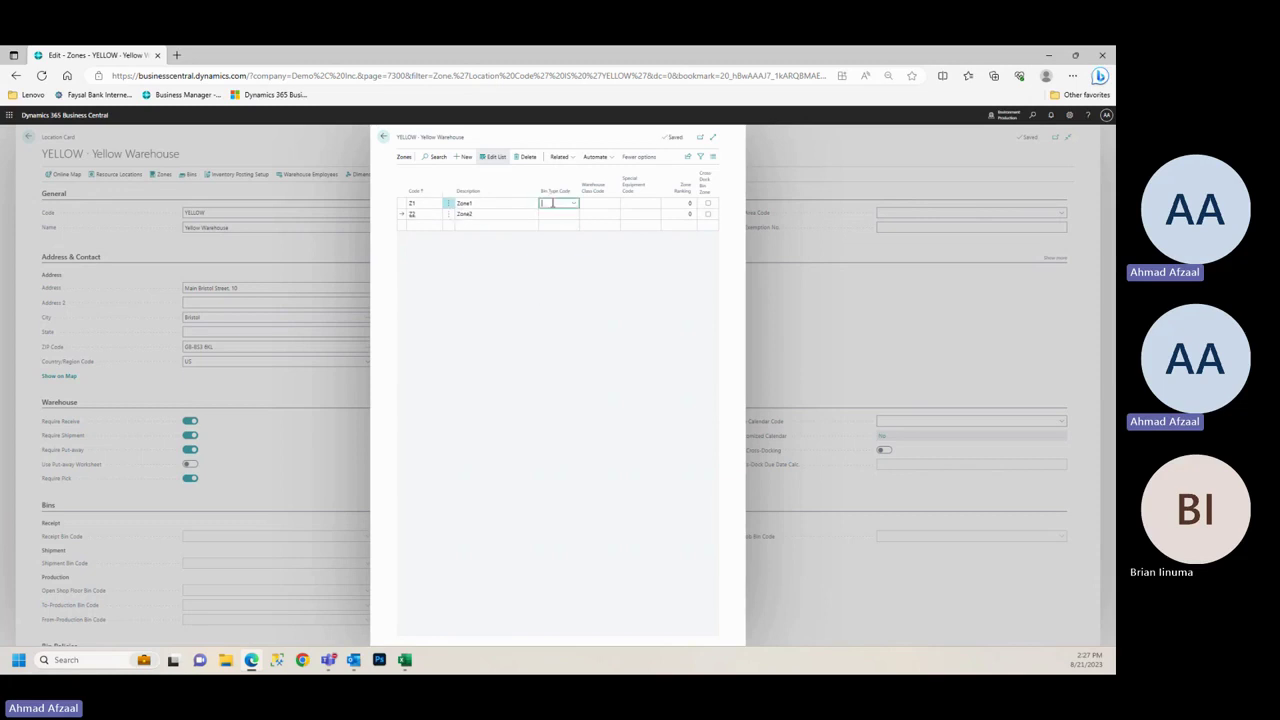
click(575, 204)
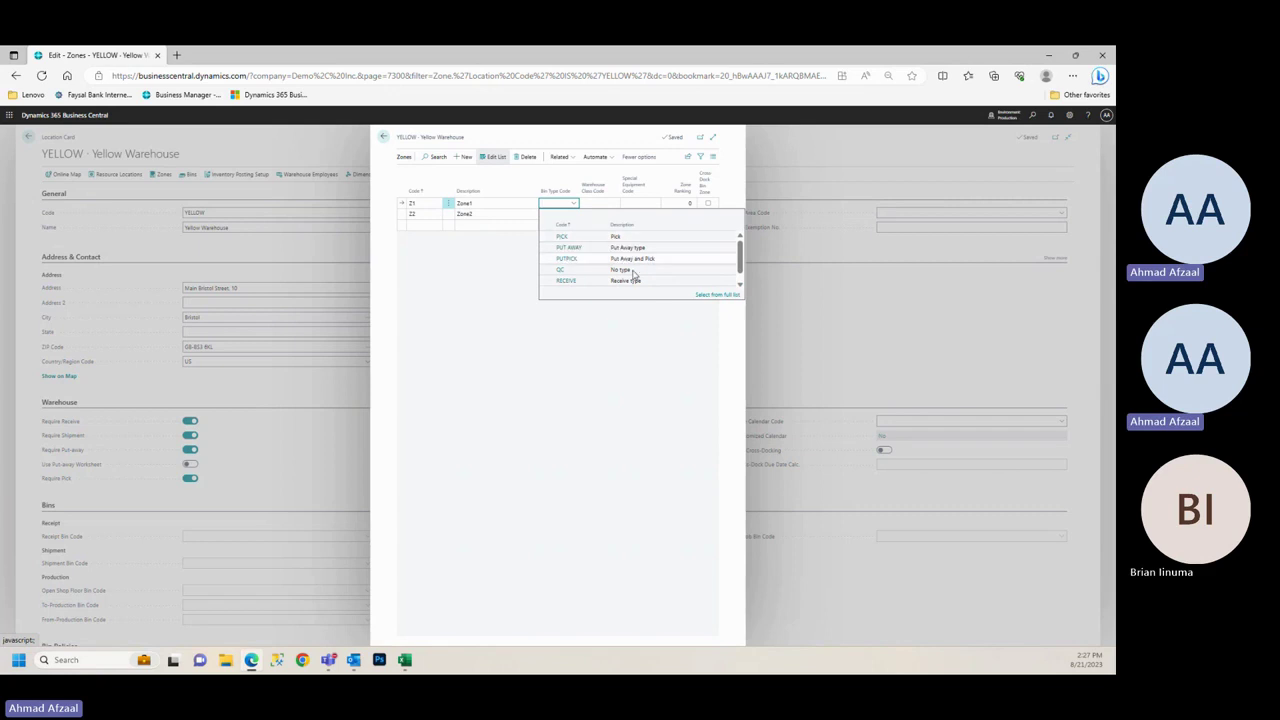
click(561, 237)
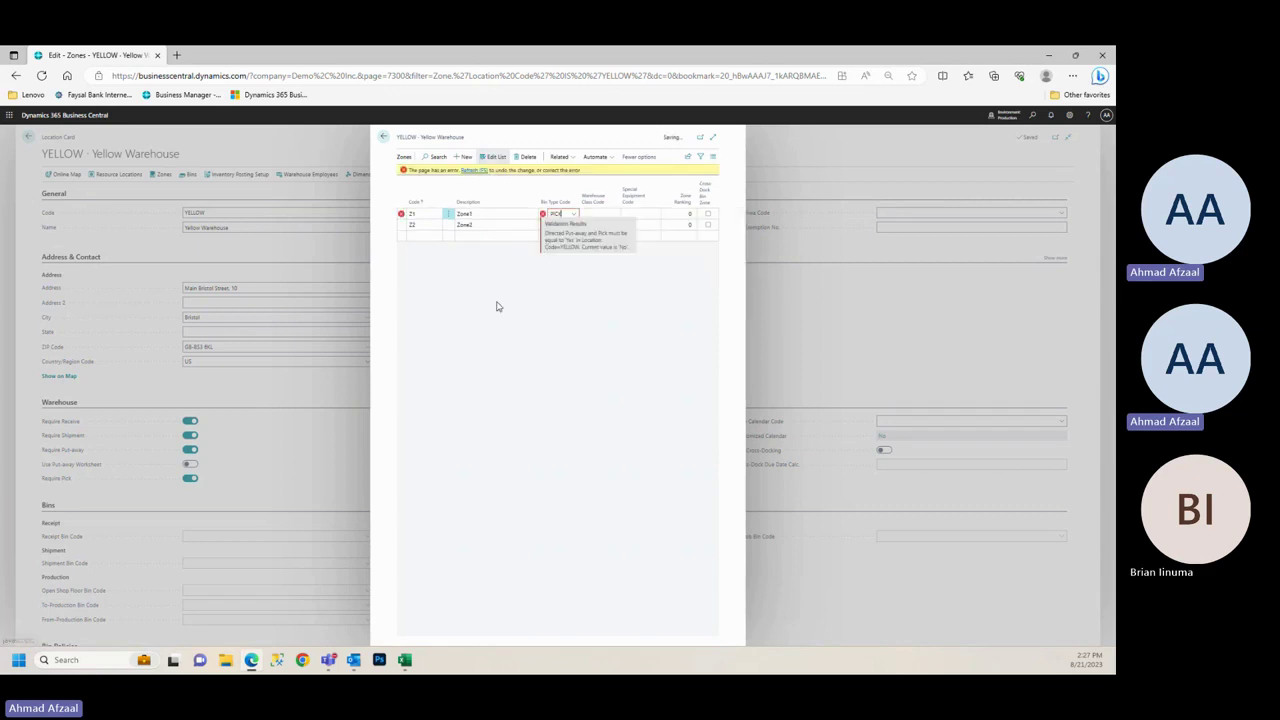
click(474, 171)
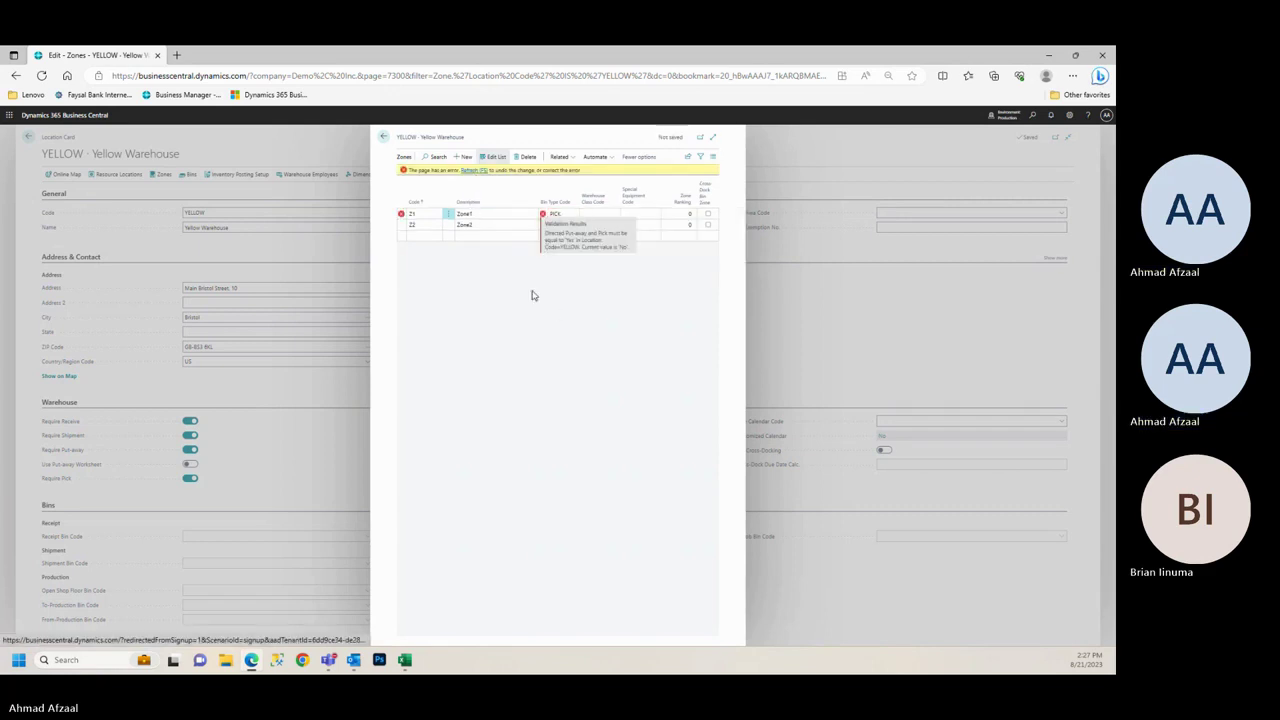
click(556, 214)
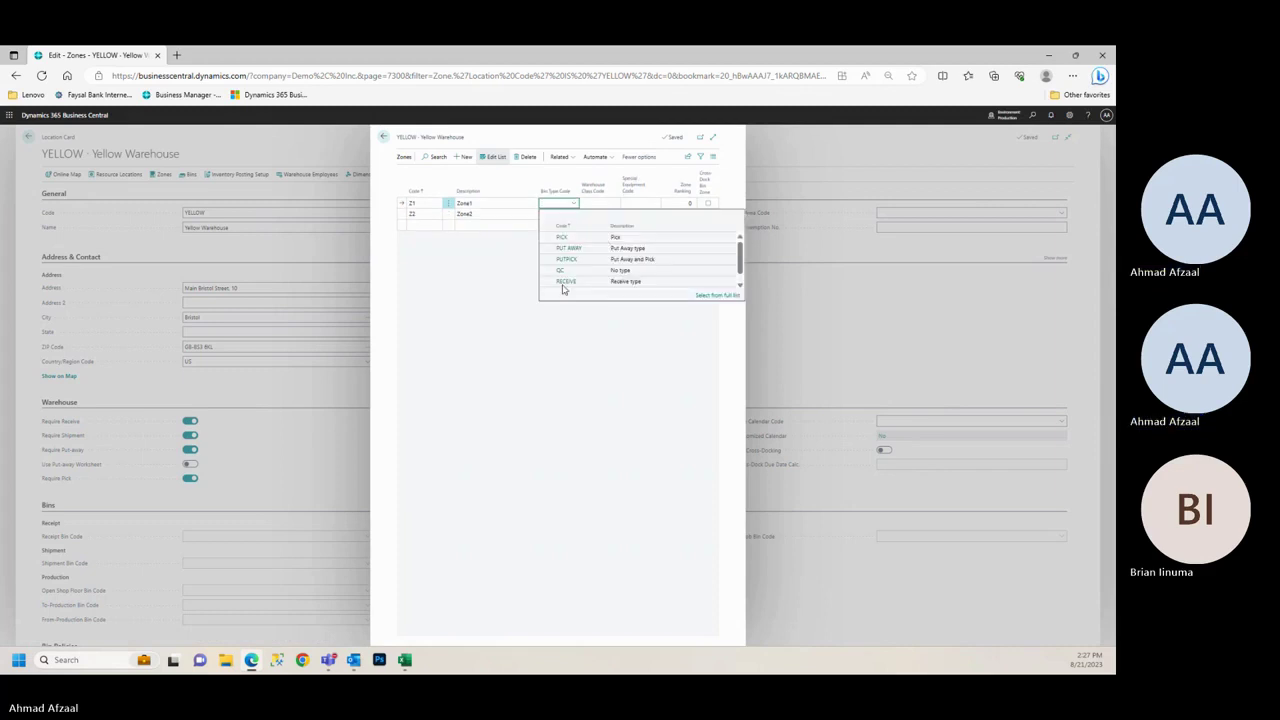
click(569, 251)
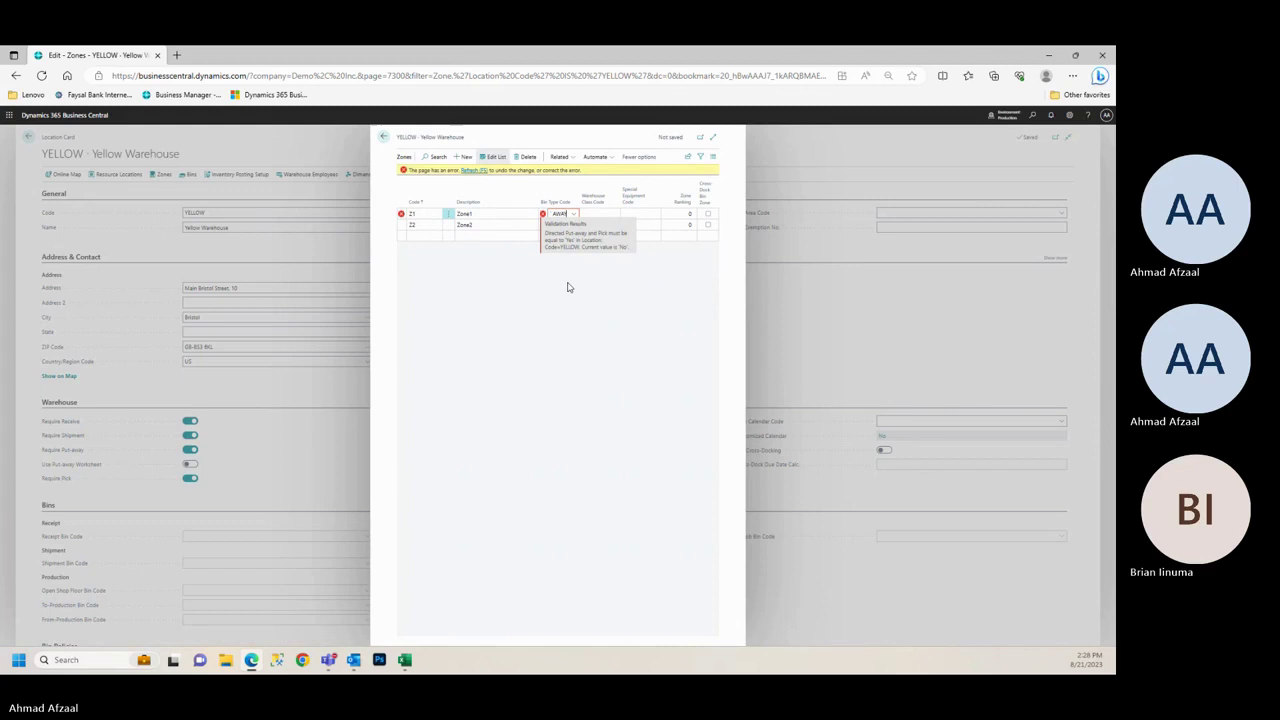
click(612, 215)
click(614, 214)
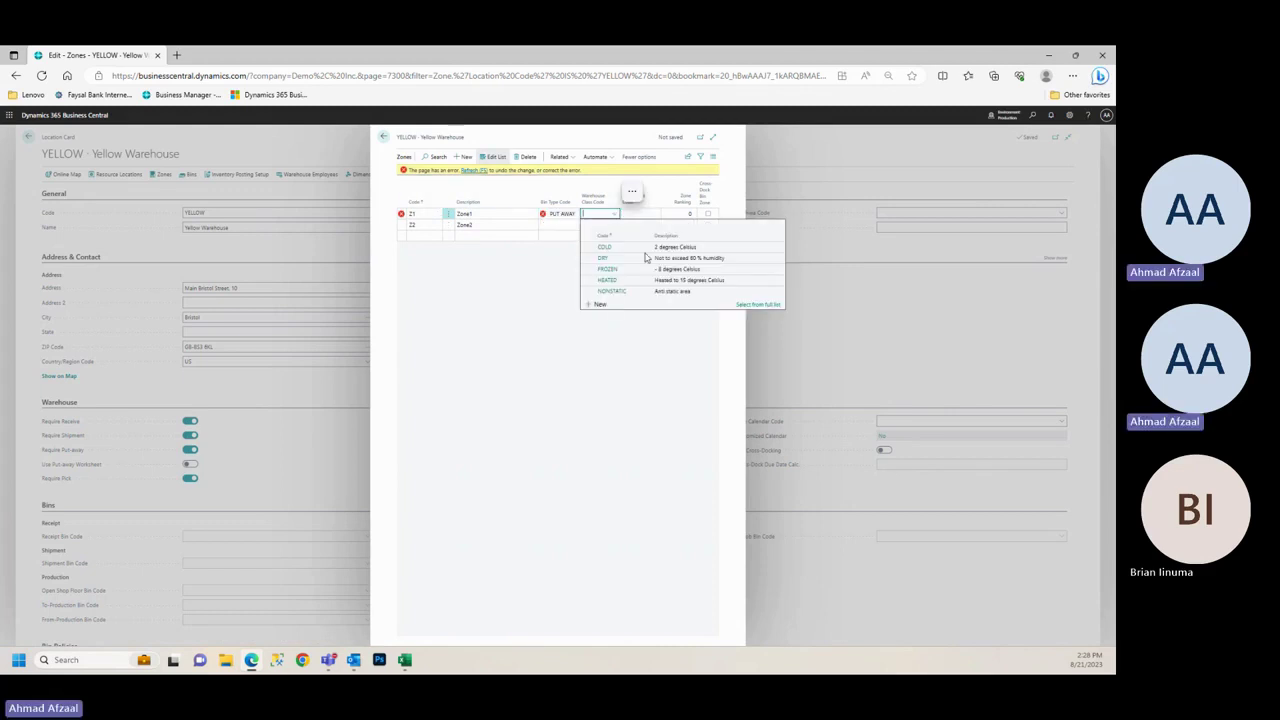
click(609, 251)
click(640, 214)
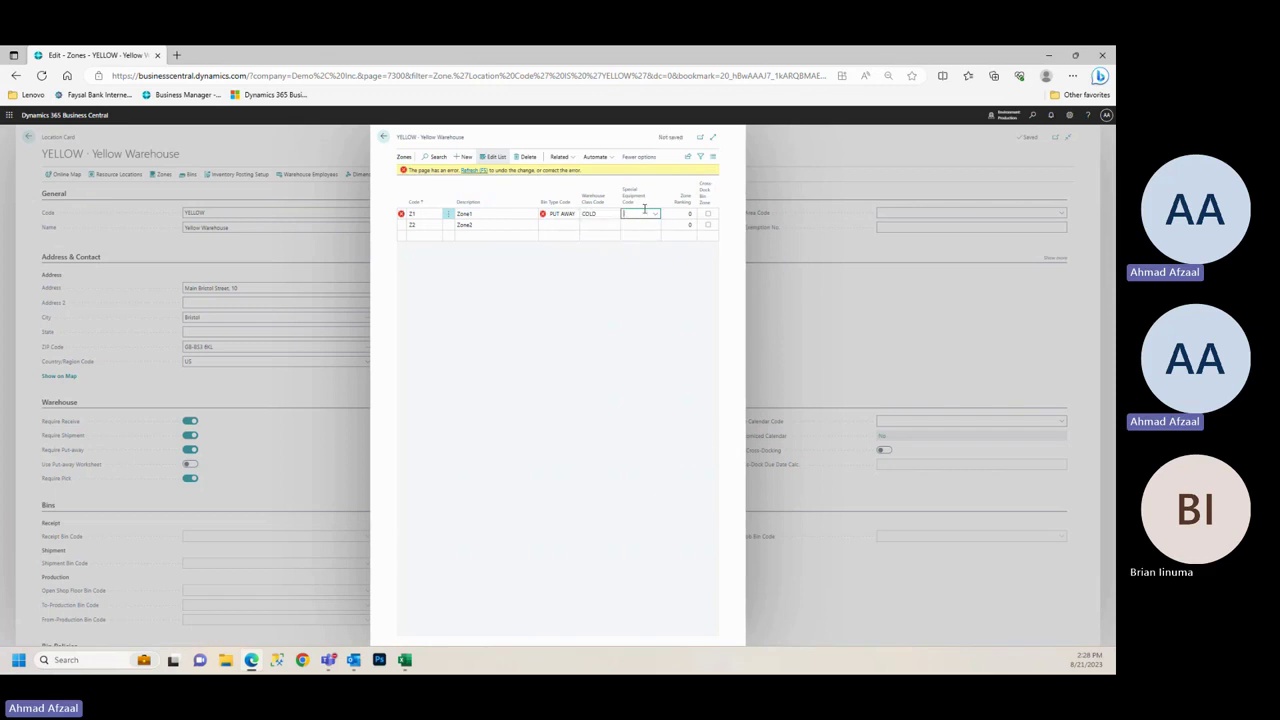
click(655, 214)
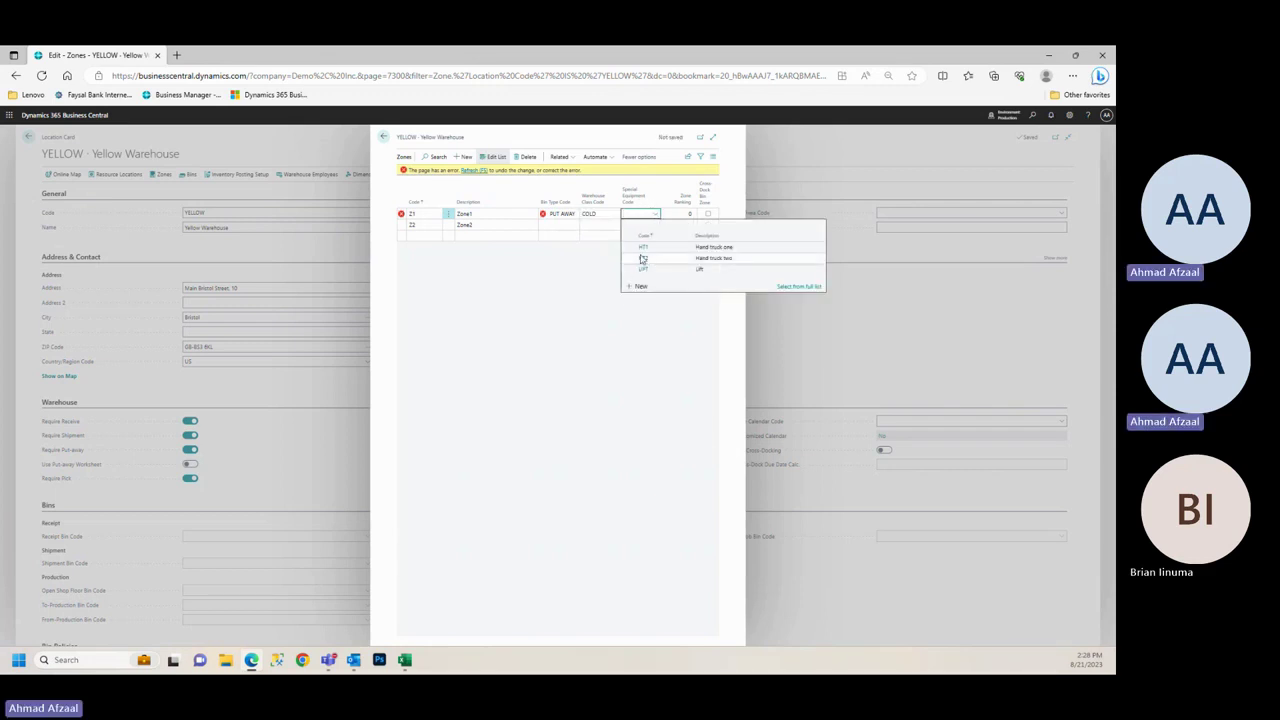
click(646, 252)
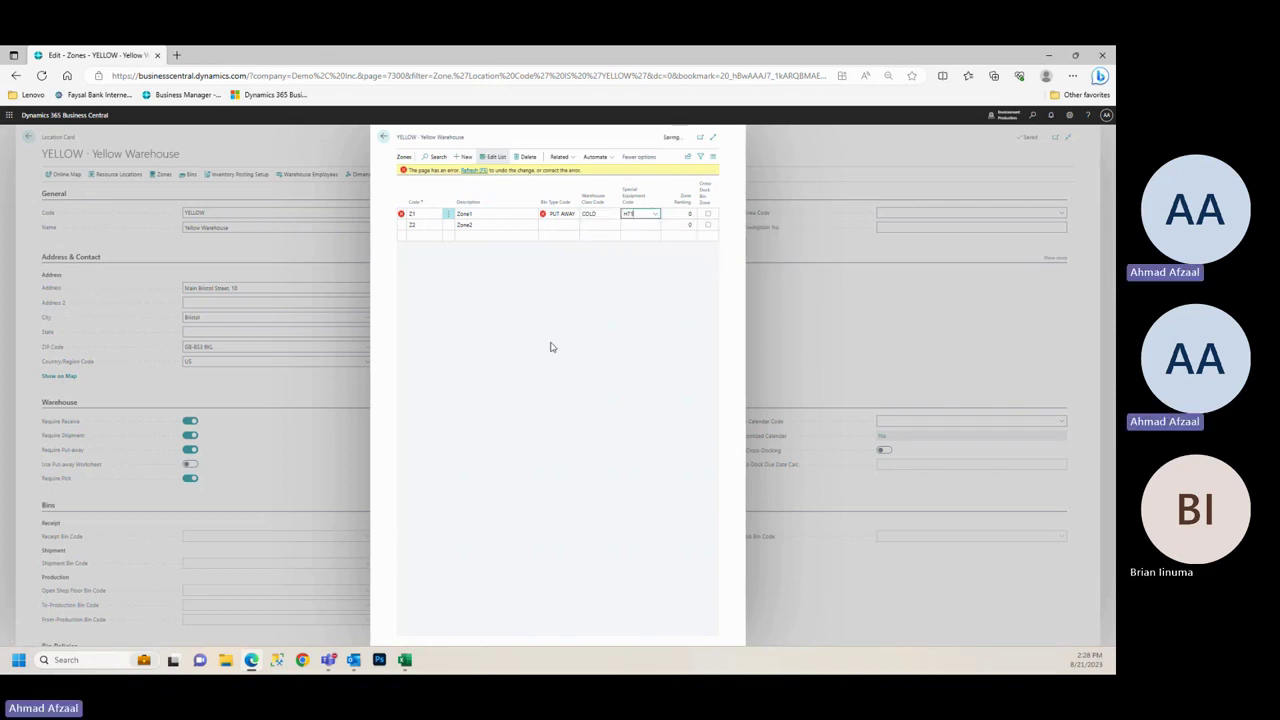
Clear the rejected zone bin type and set it to RECEIVE instead
click(565, 222)
click(565, 222)
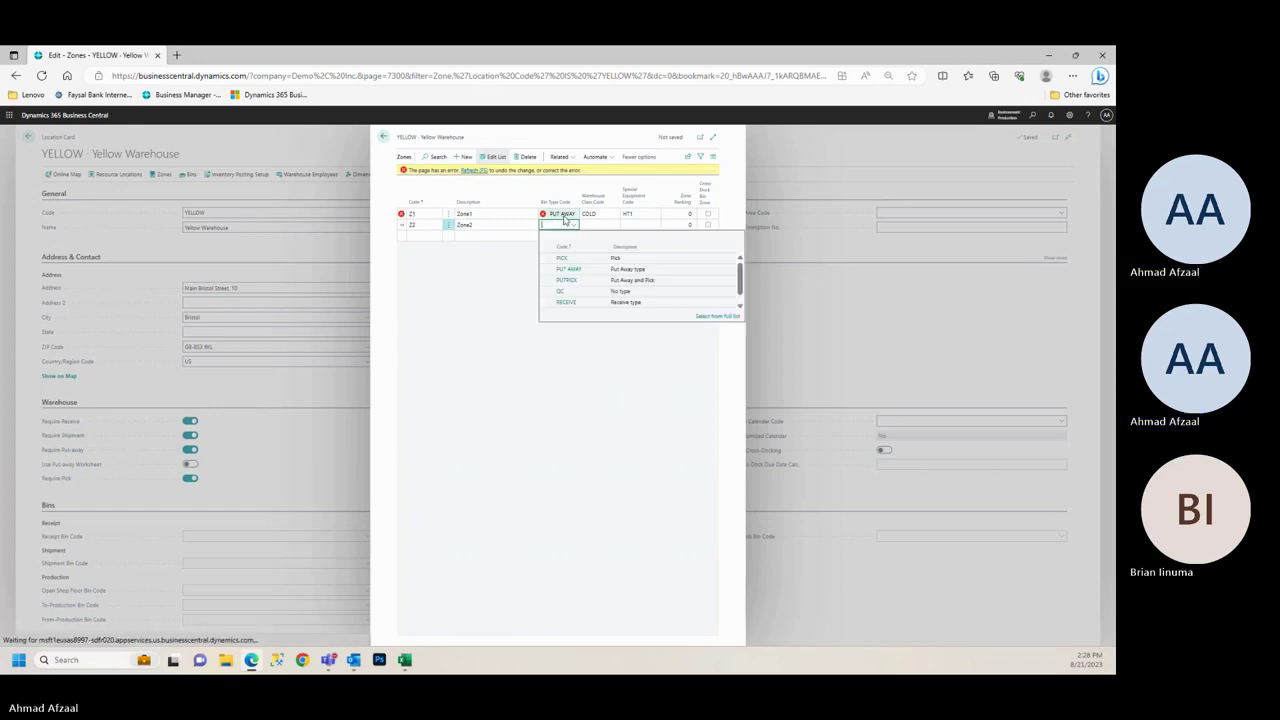
click(484, 258)
click(549, 216)
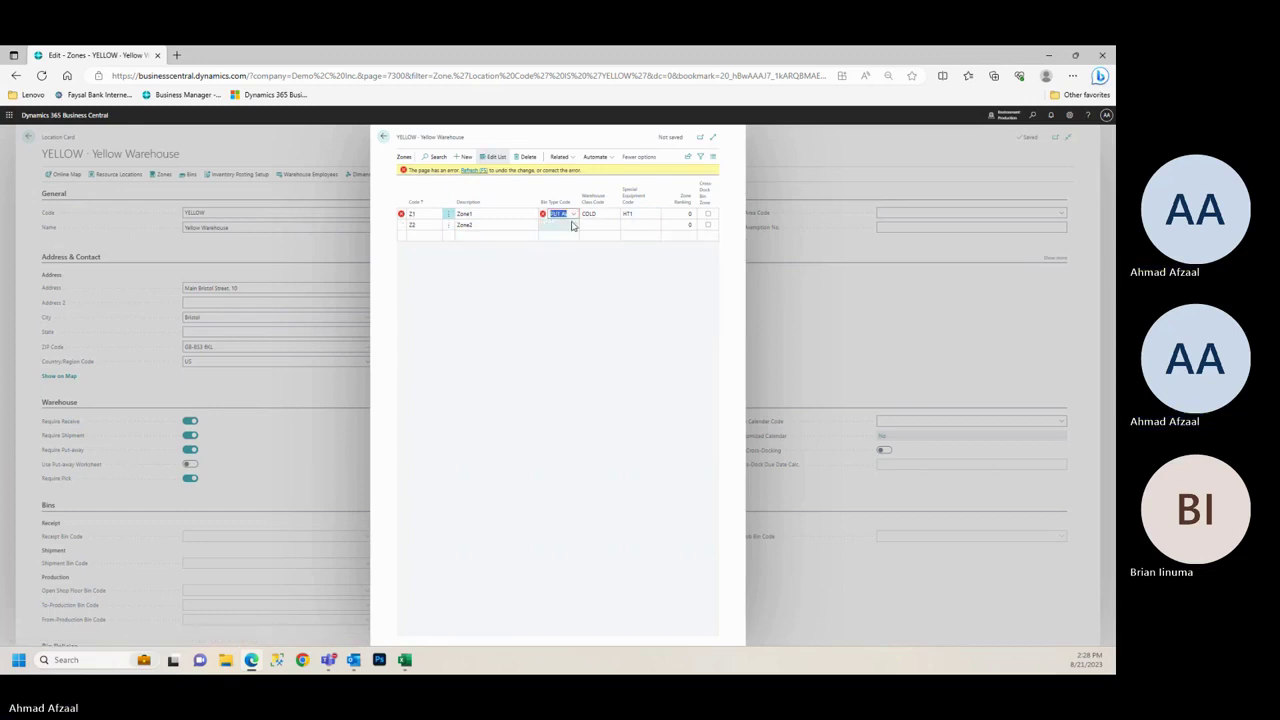
click(572, 225)
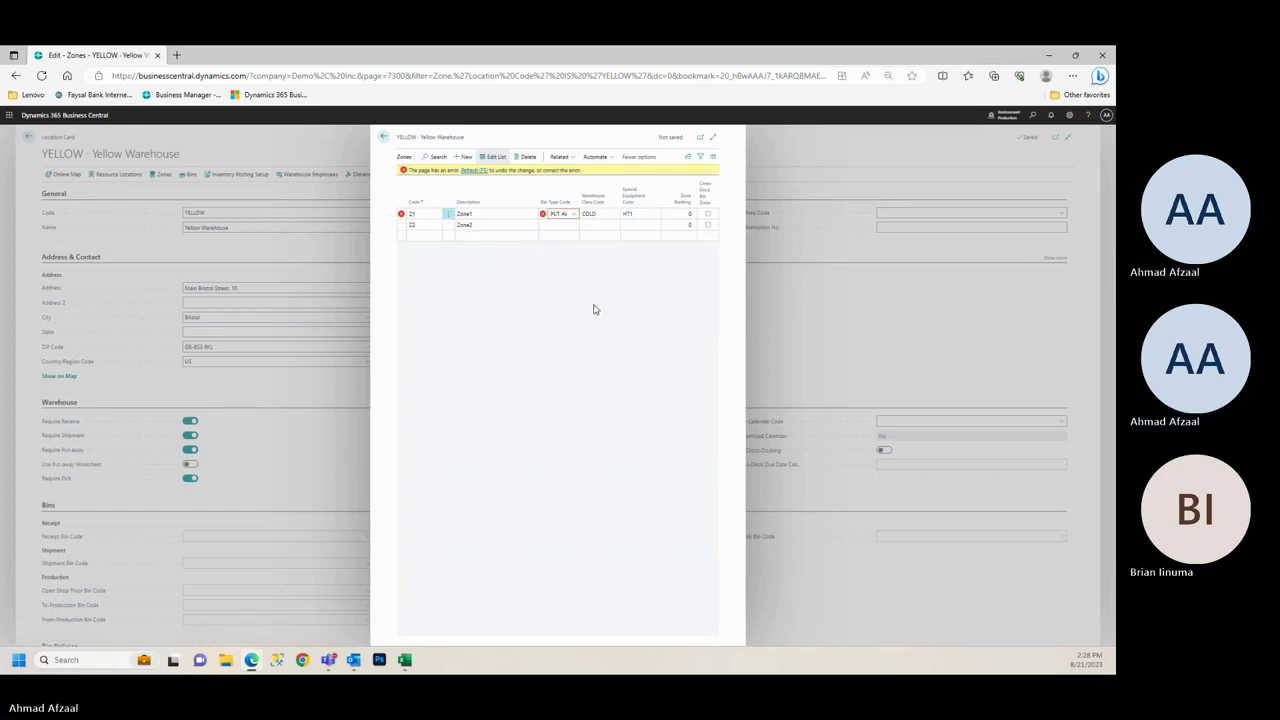
click(574, 214)
scroll(575, 285, down, 3)
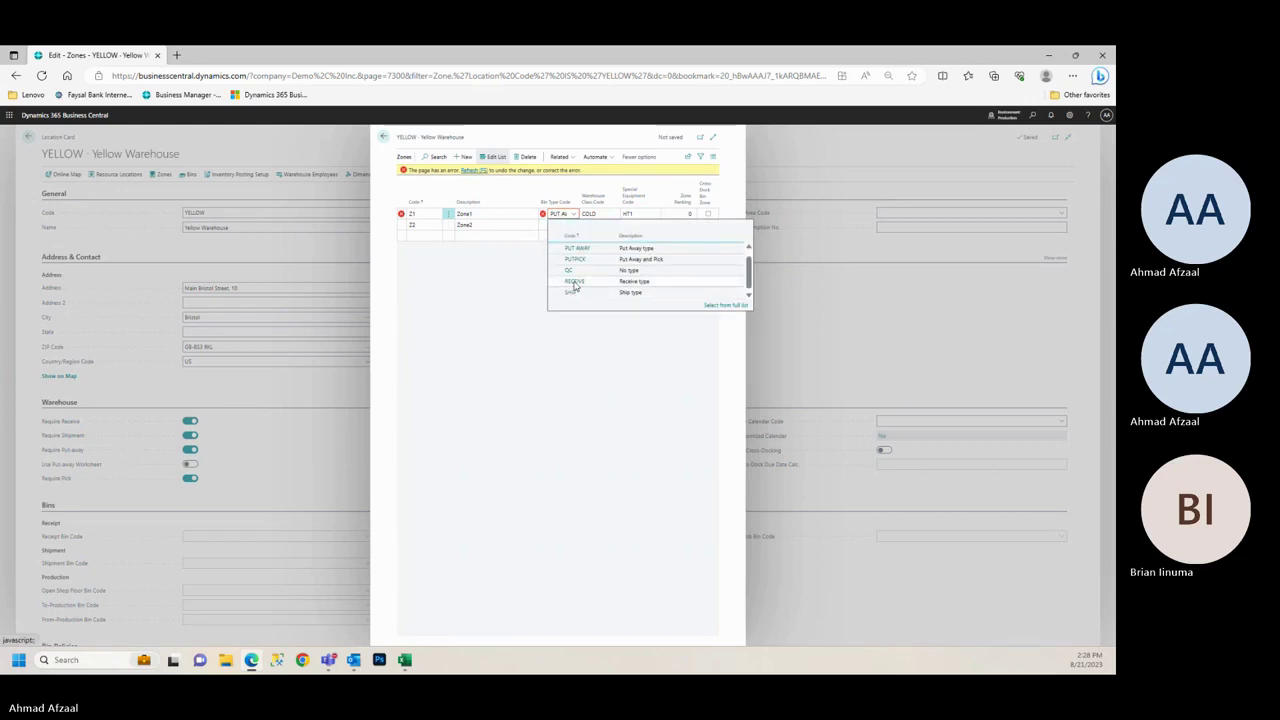
click(575, 285)
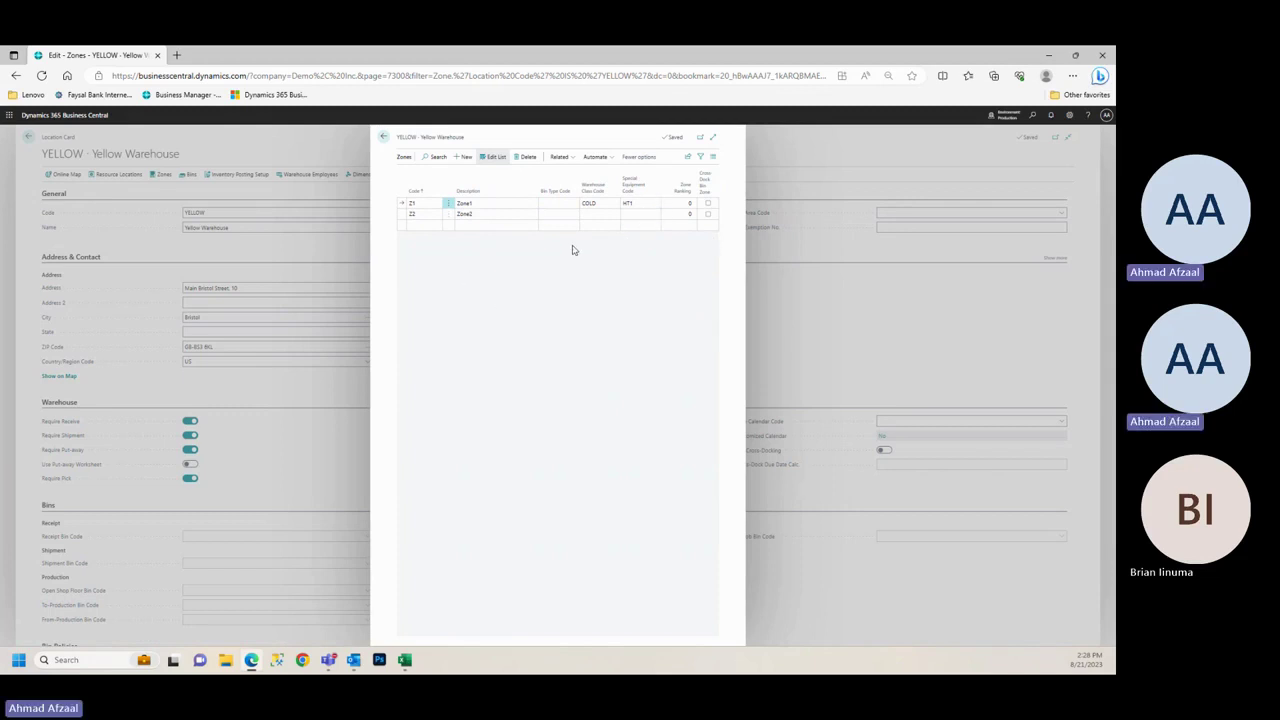
Glance at YELLOW's Bins and Resource Locations, then show its Zones list with Z1 and Z2
mouse_move(600, 197)
click(383, 139)
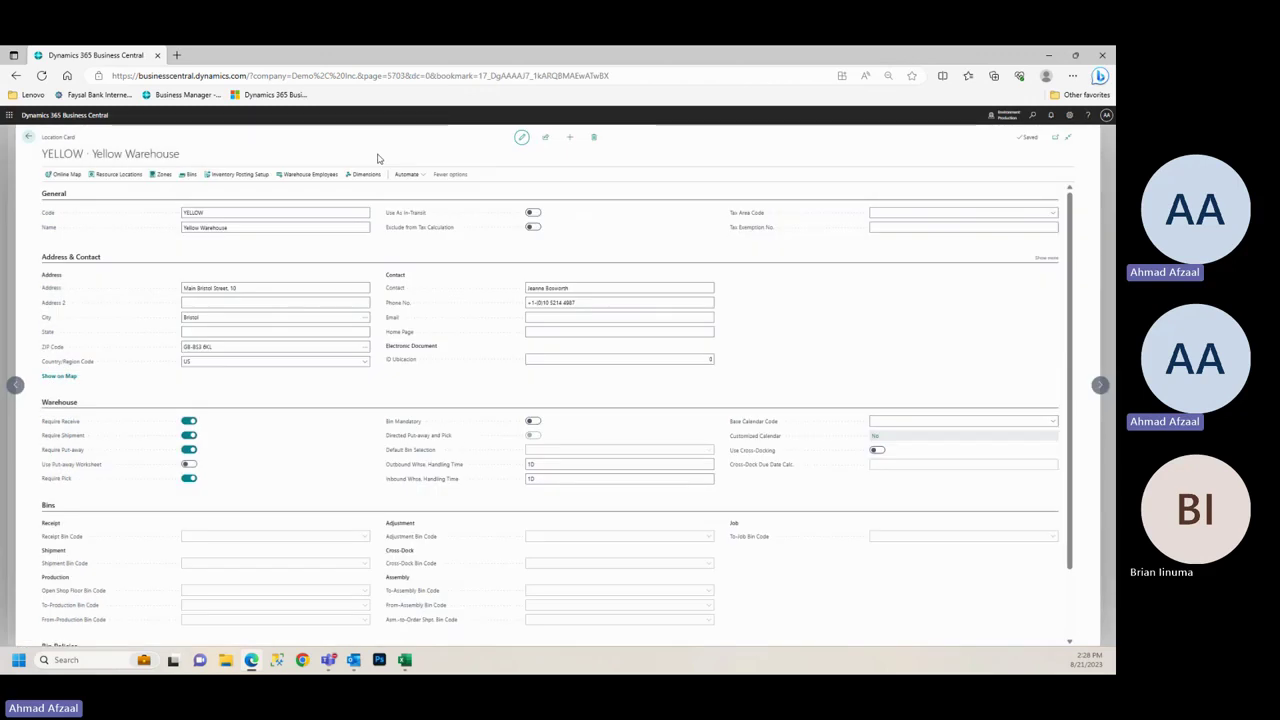
click(406, 174)
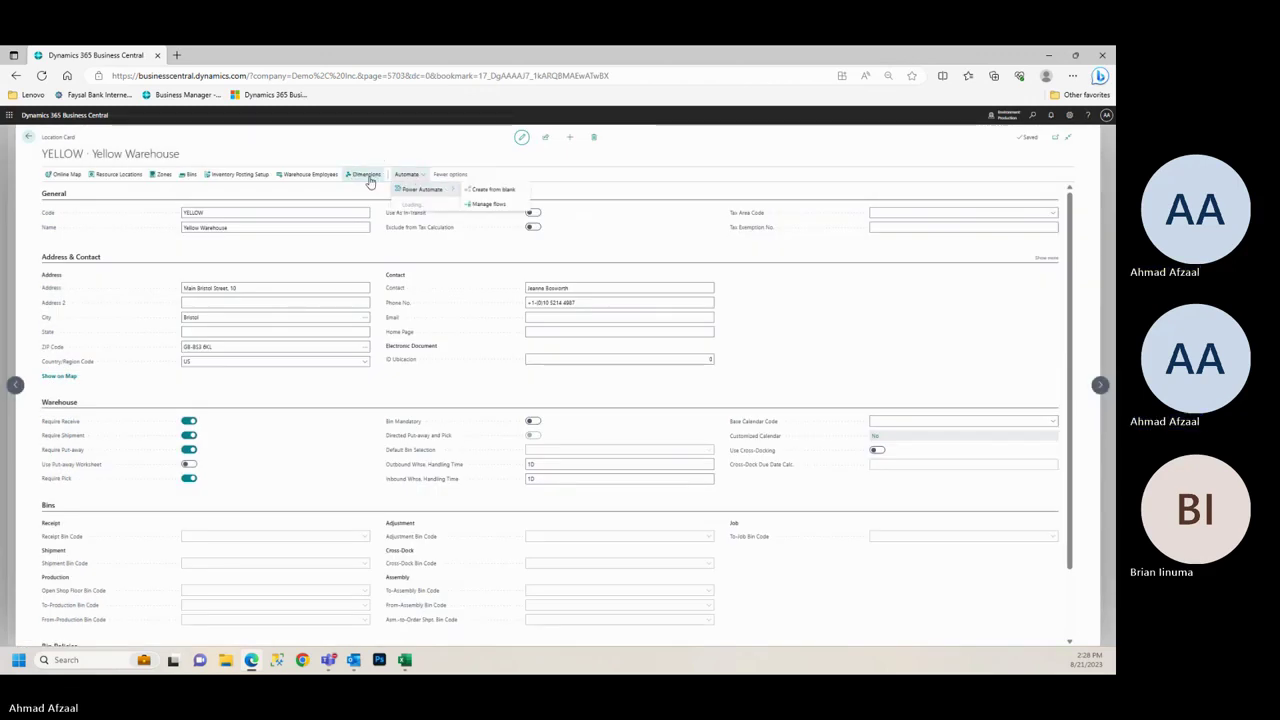
click(189, 174)
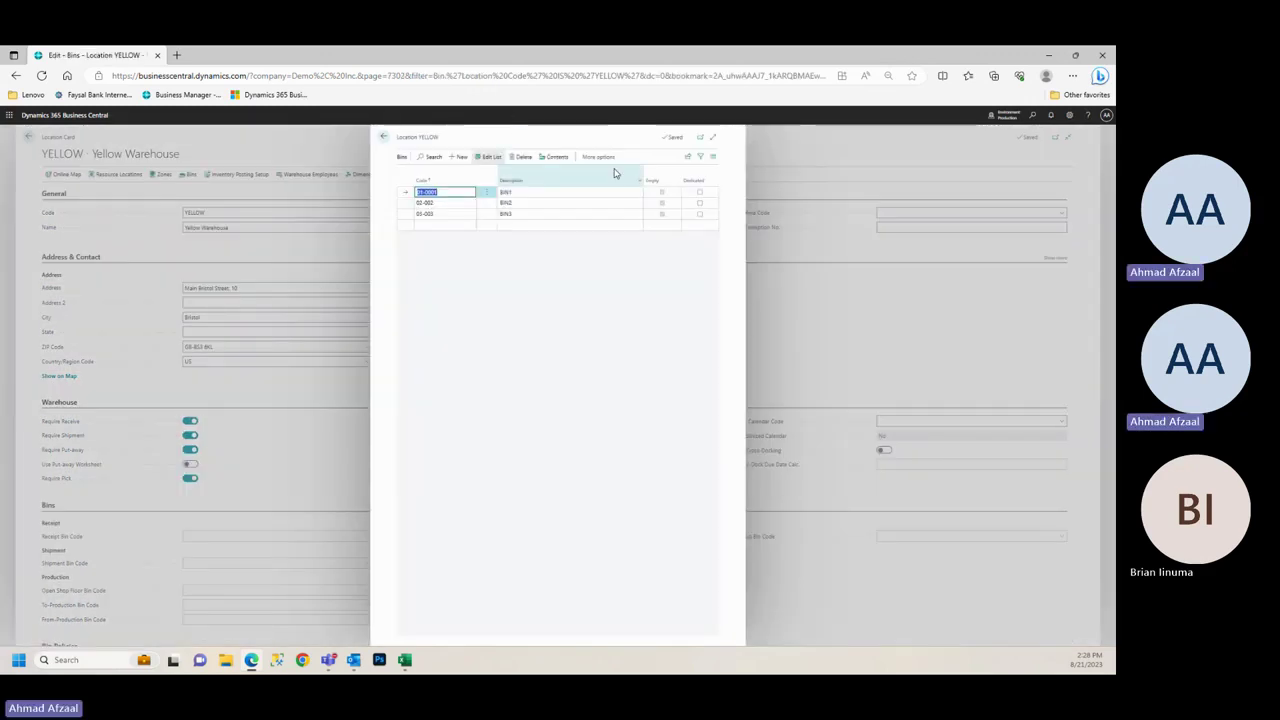
click(243, 227)
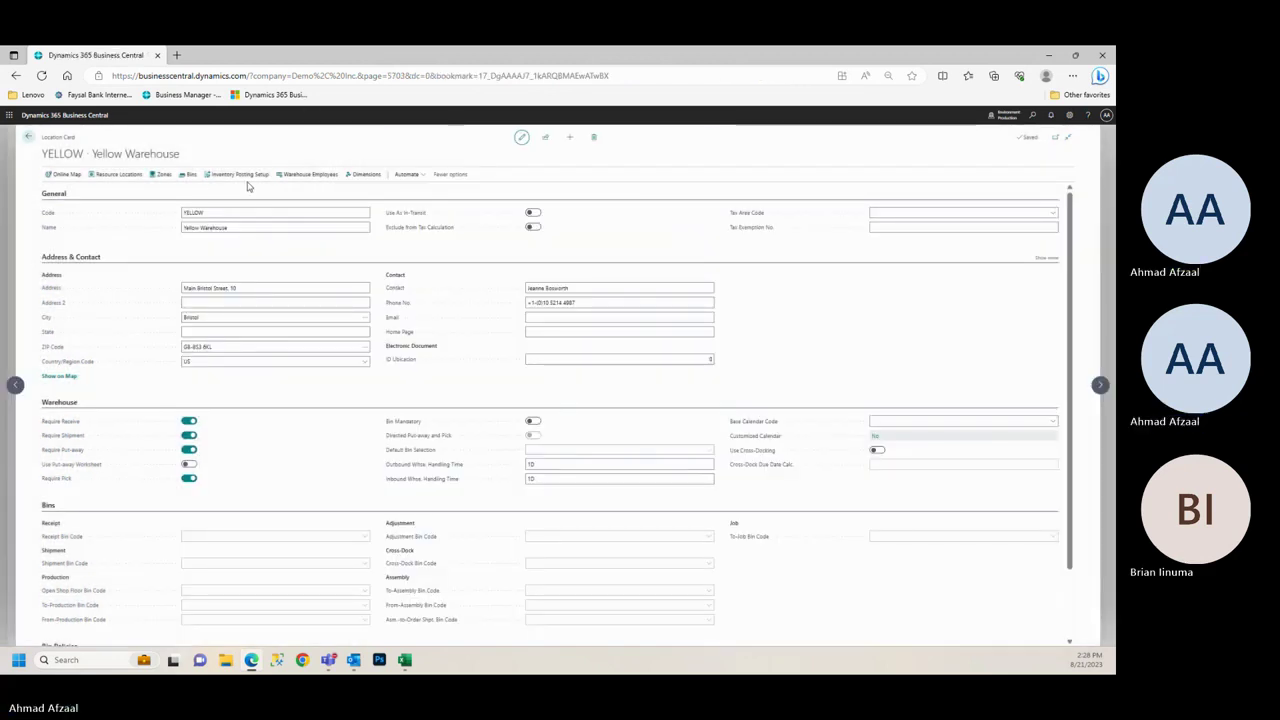
click(135, 175)
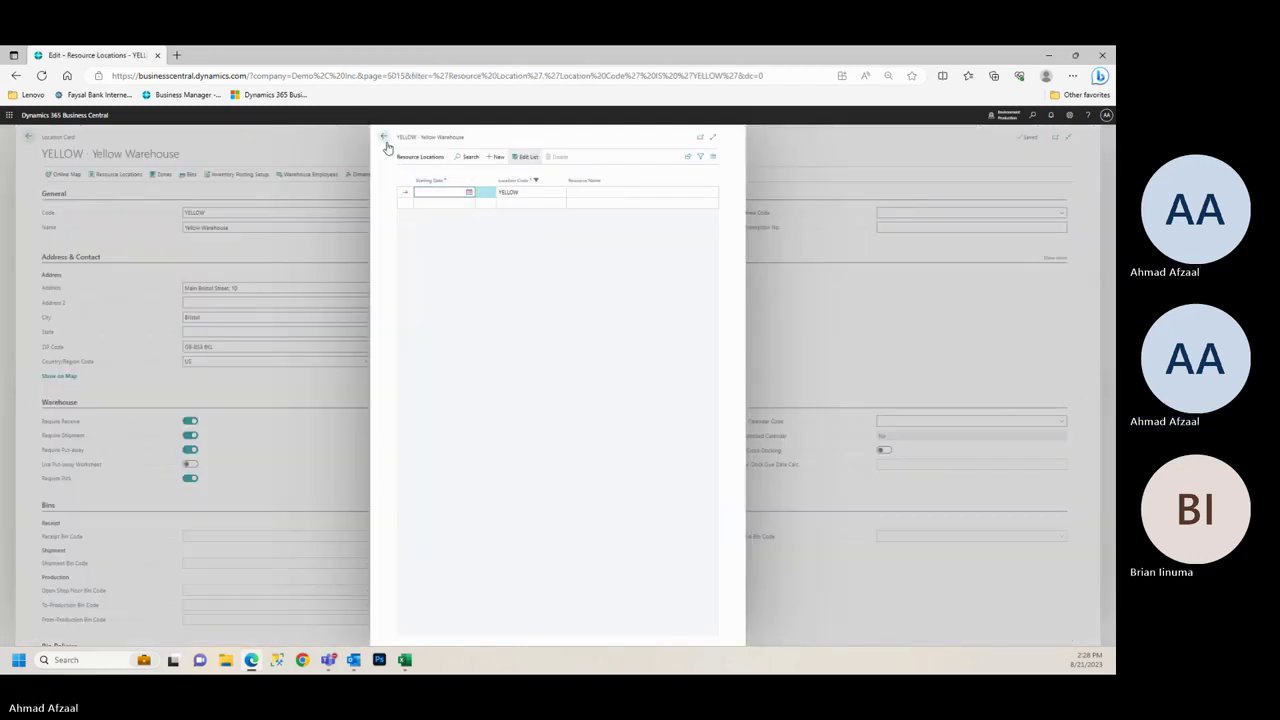
click(385, 139)
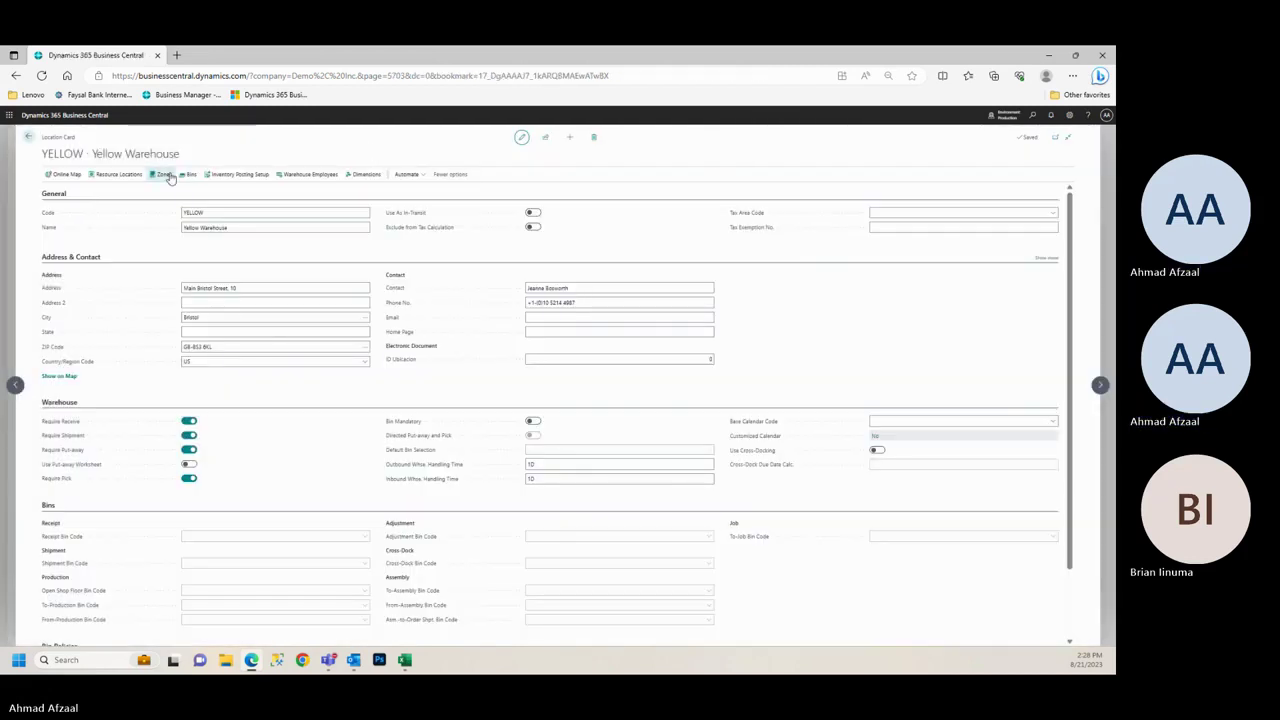
click(162, 175)
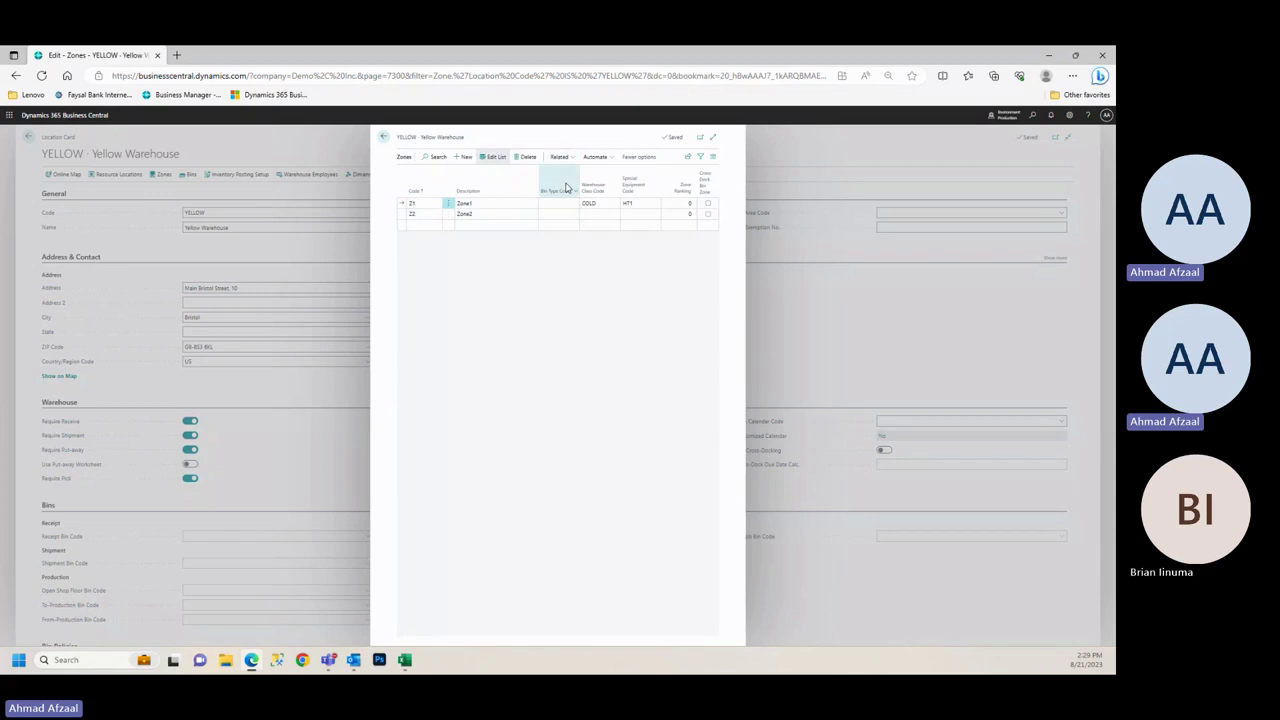
Open the zones' related Bins list and add bin codes Z1-001 and Z2-002
click(560, 157)
click(593, 172)
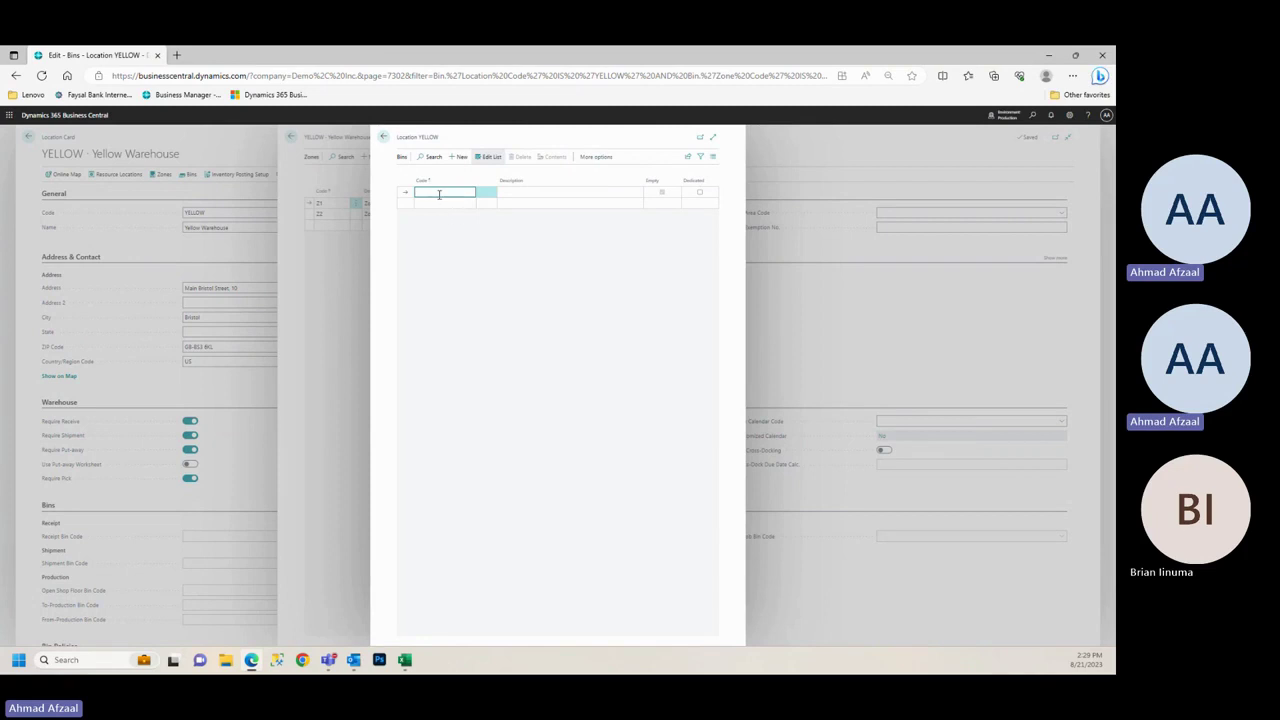
key(BackSpace)
text(-001)
click(440, 204)
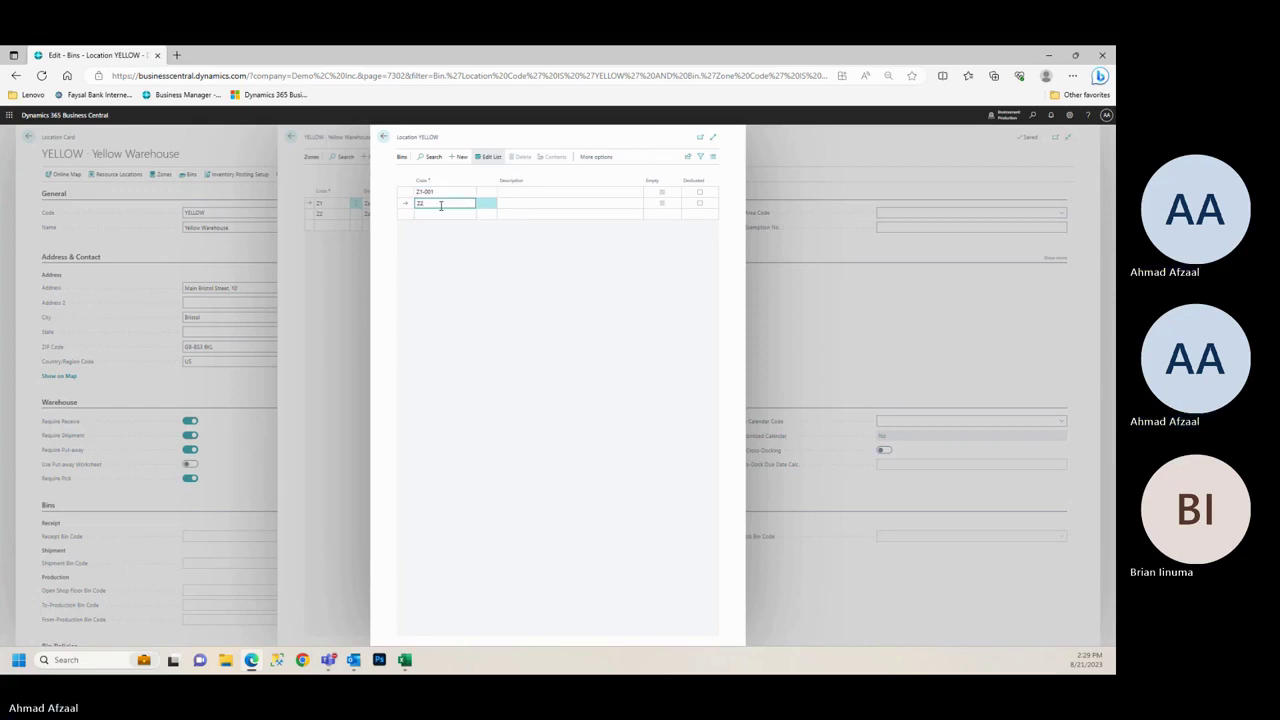
text(Z2-)
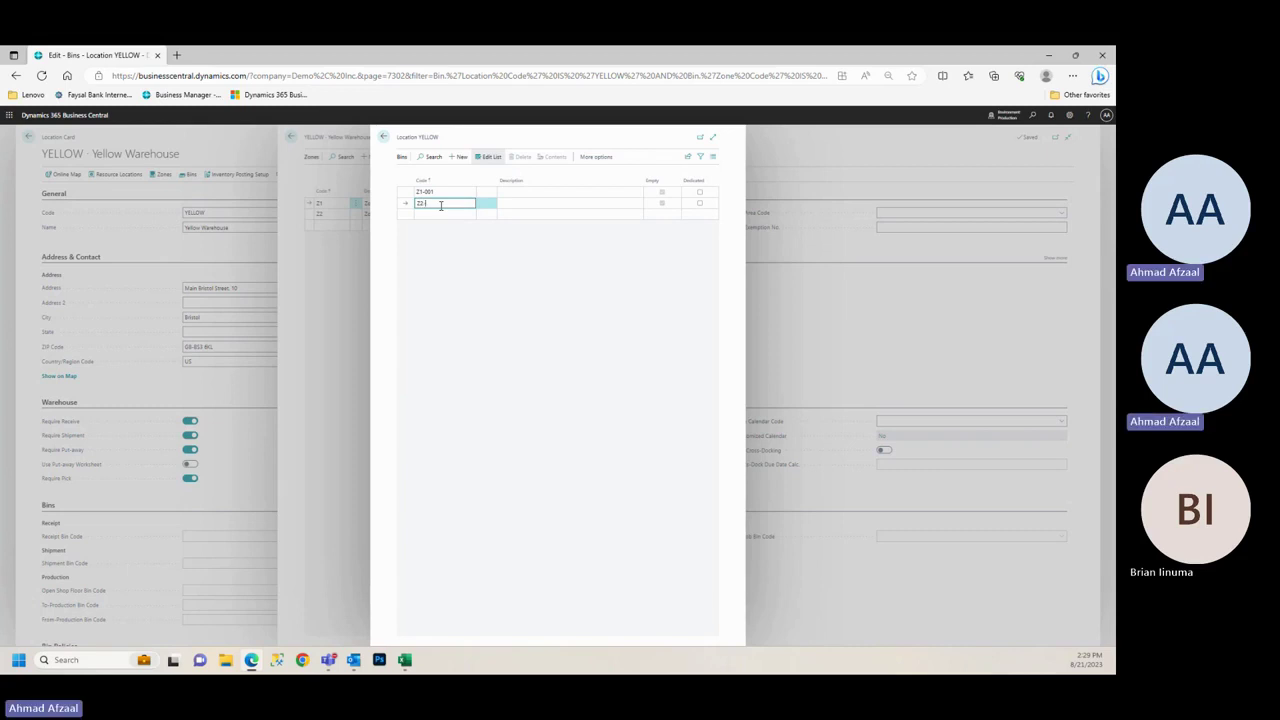
text(002)
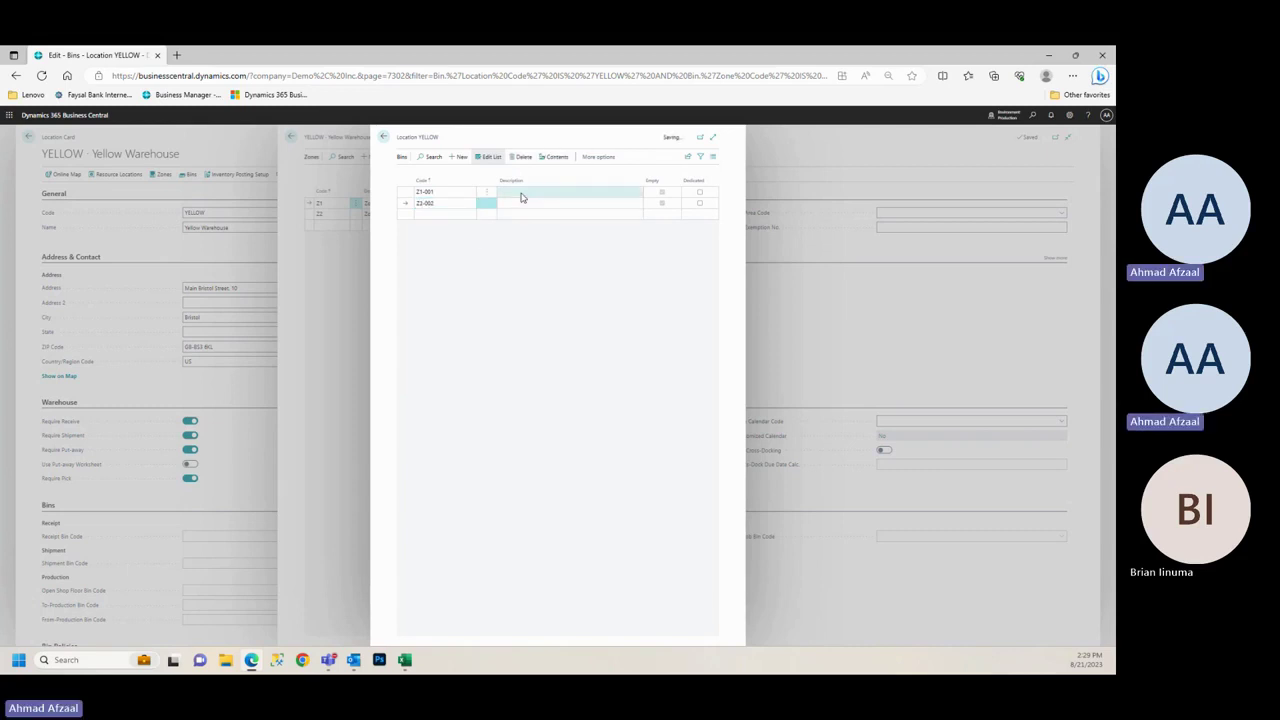
Describe bin Z1-001 as 'ZONE 1 Bin1' and Z2-002 as 'ZONE 2 Bin 2'
click(522, 191)
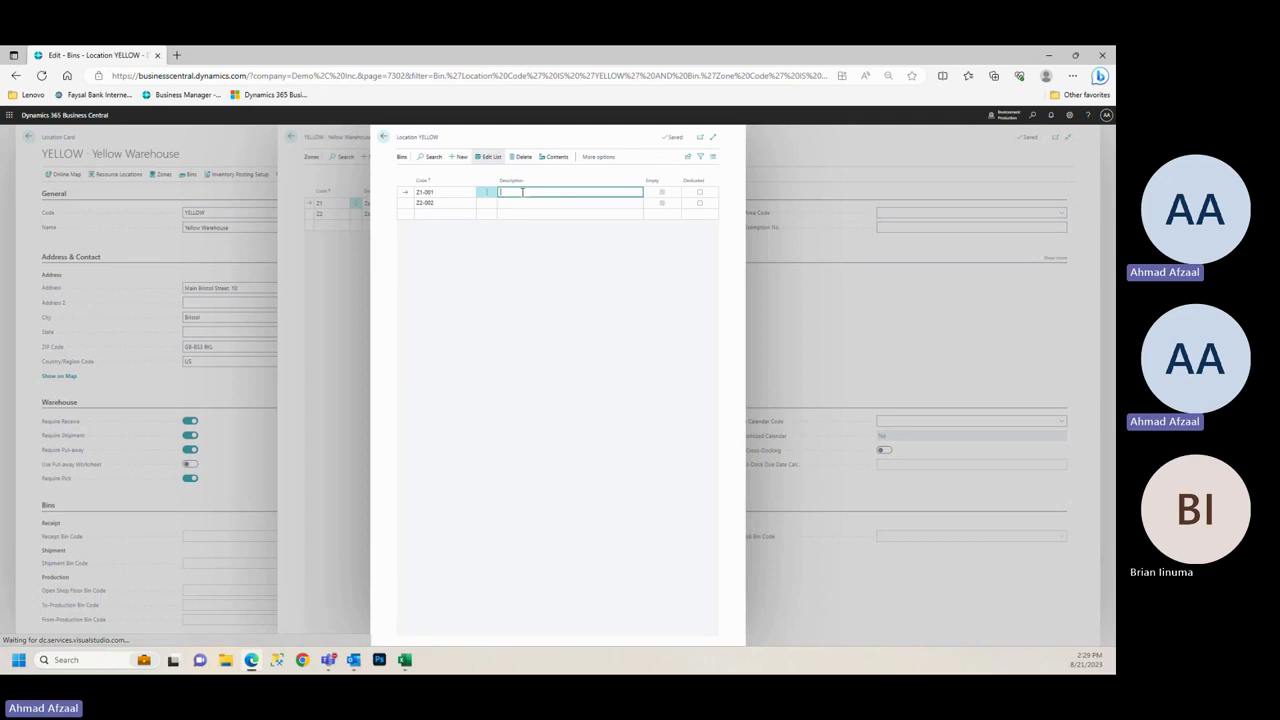
text(ZONE BIN)
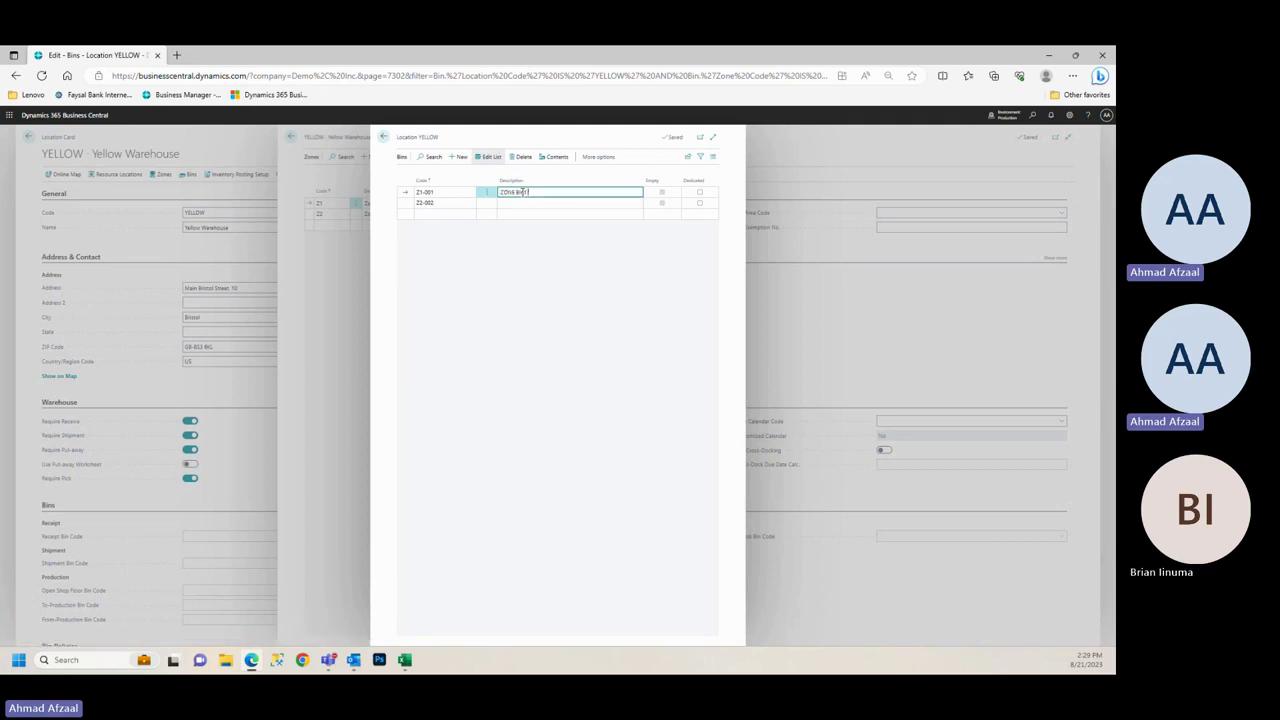
text(1)
click(519, 203)
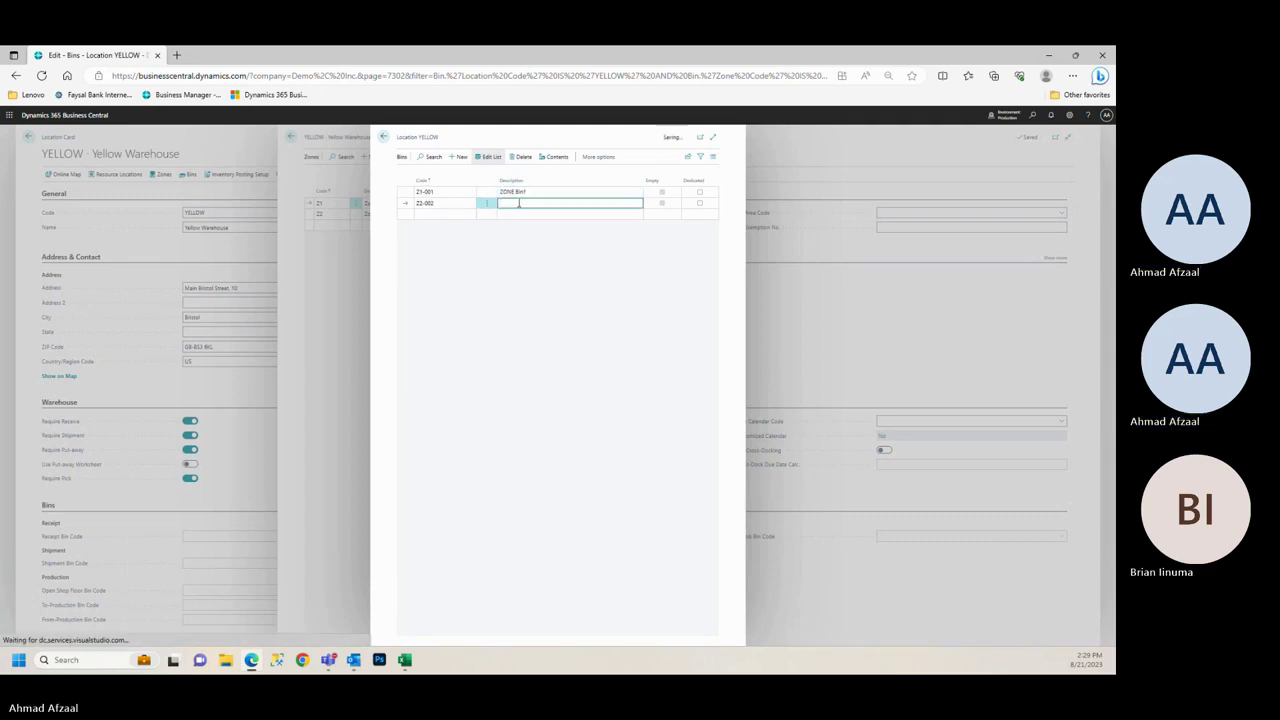
text(ZONE)
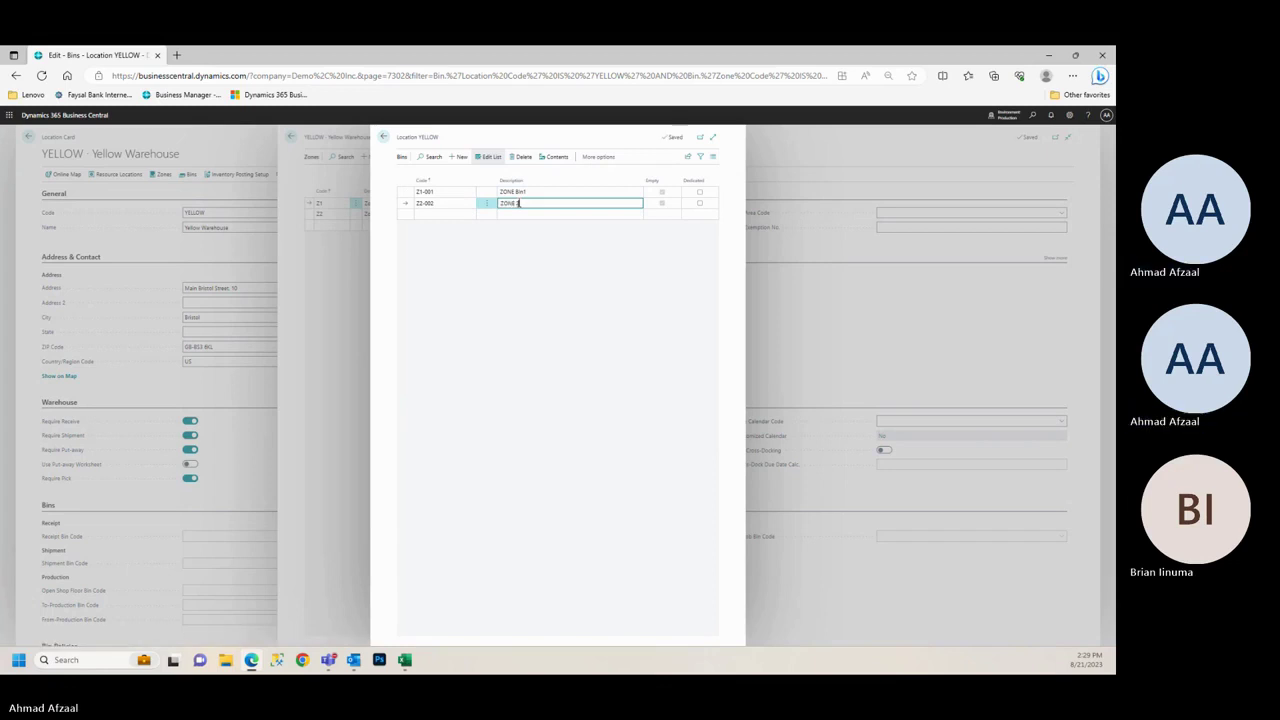
text( 2 Bin)
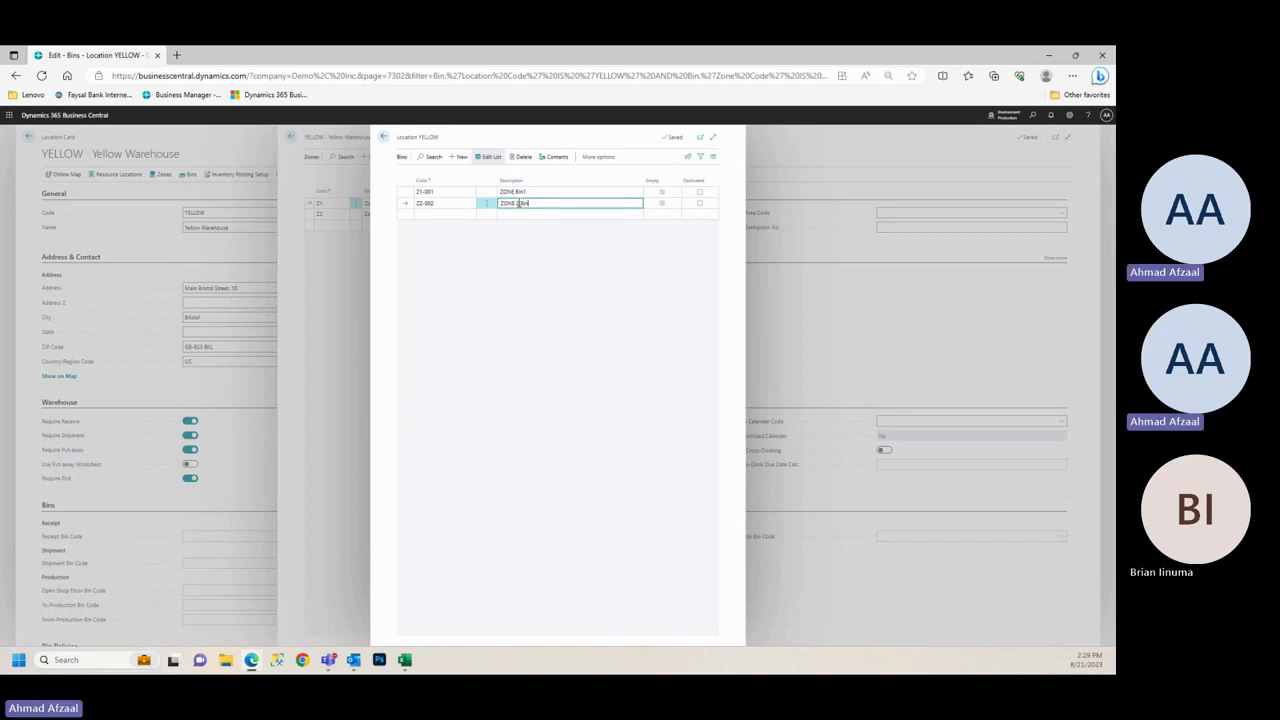
text( 2)
click(513, 192)
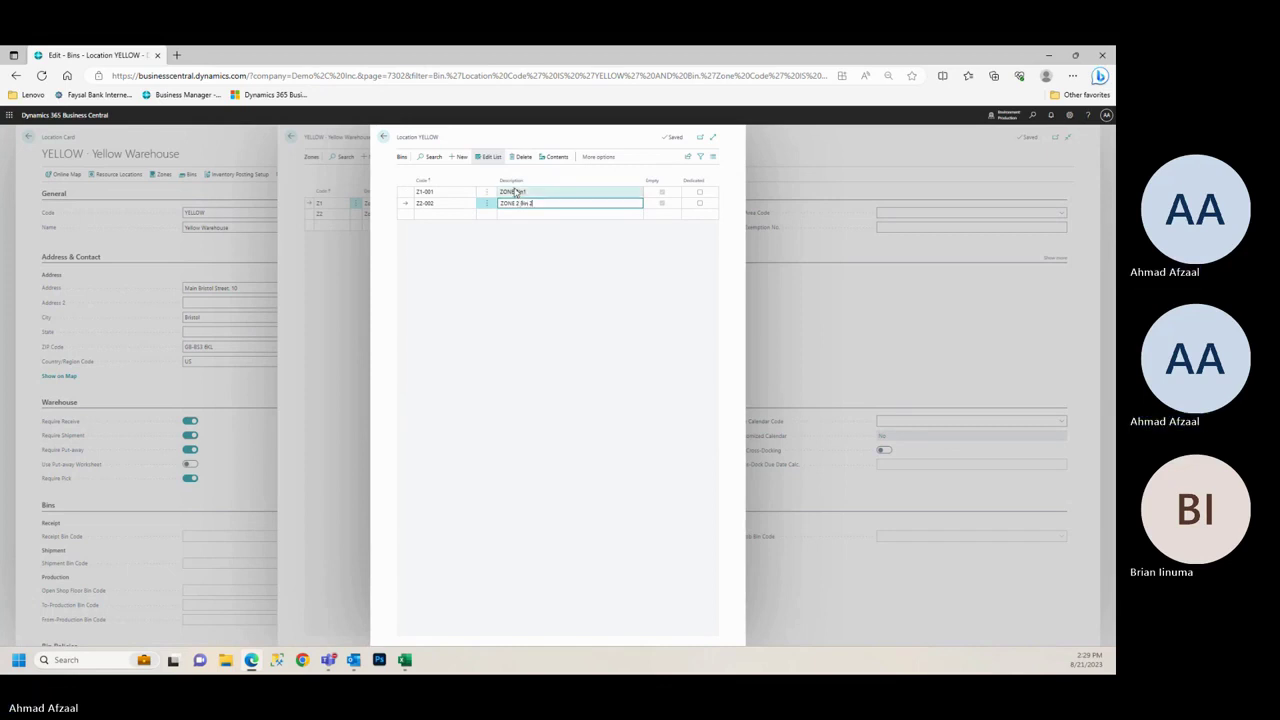
click(514, 192)
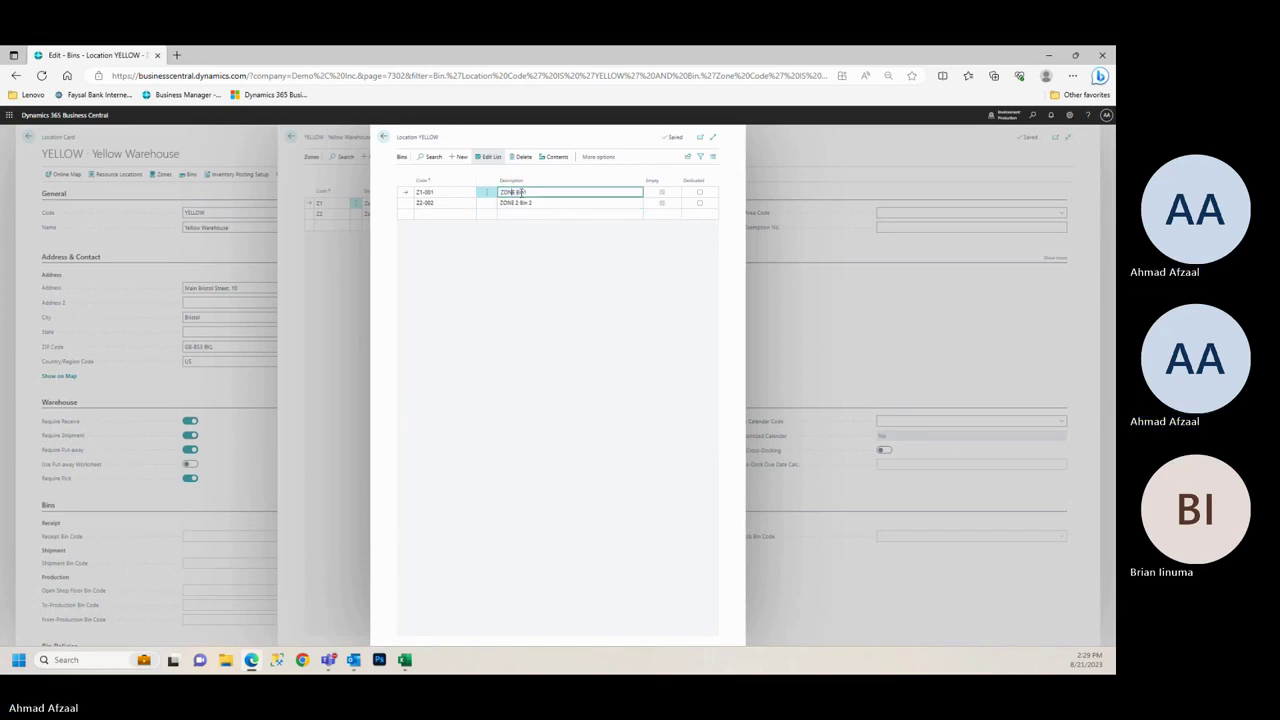
text(1)
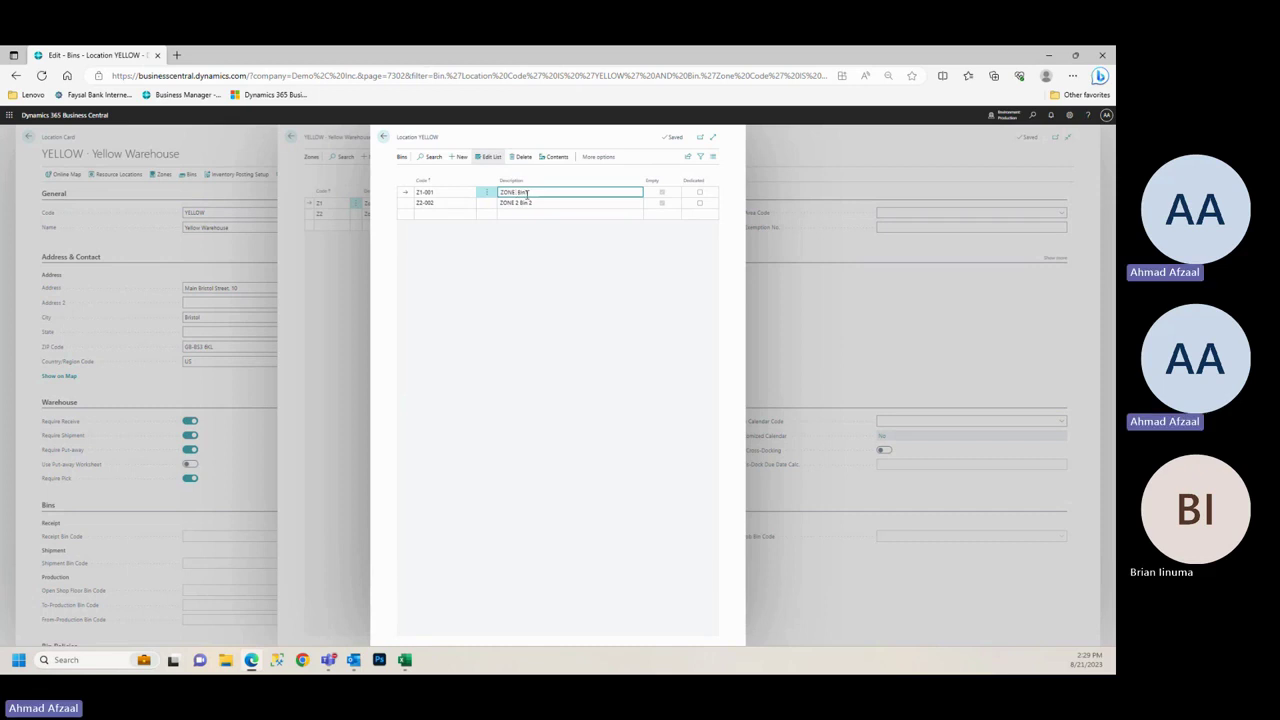
click(574, 257)
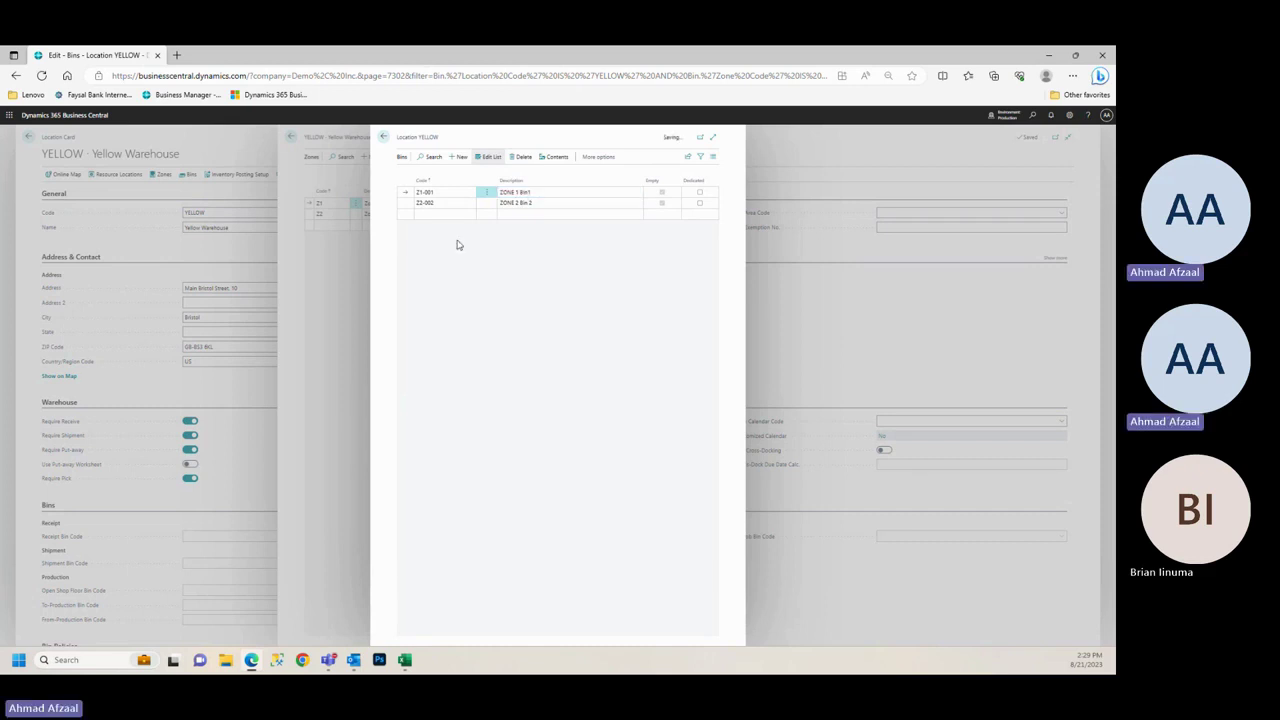
Back out of Bins and Zones and close the YELLOW Location Card to reach Locations
click(386, 146)
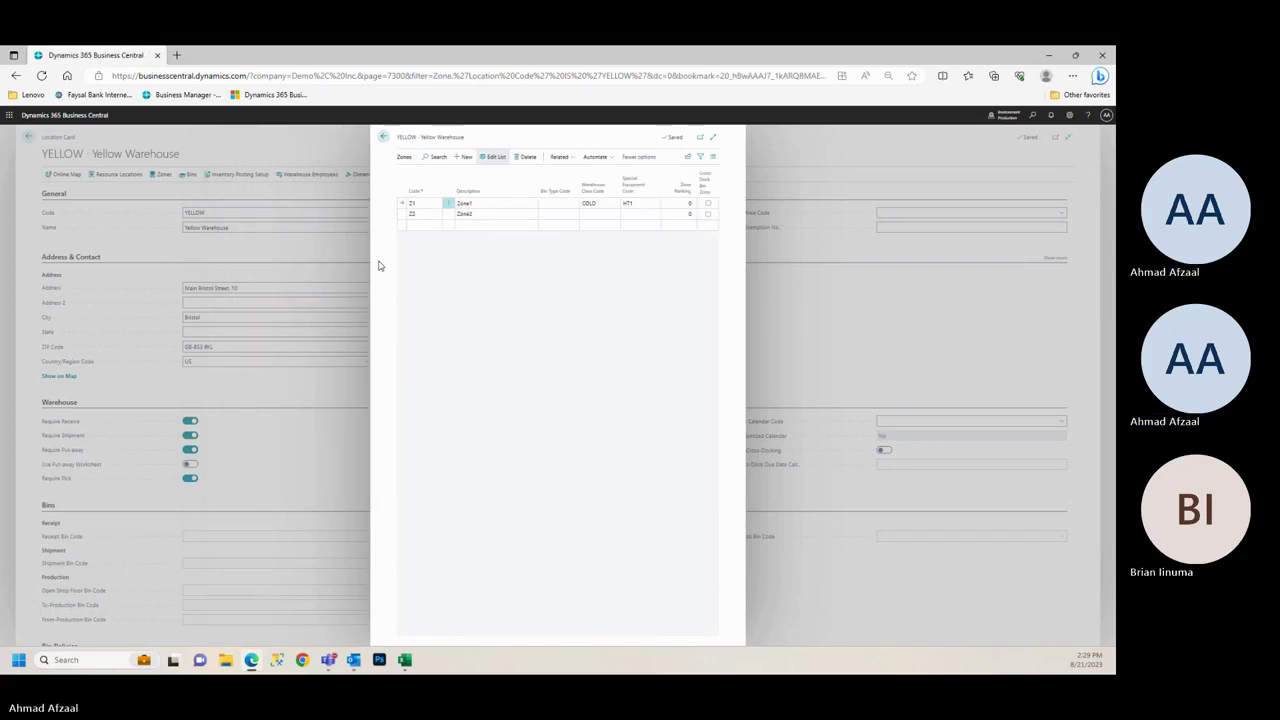
click(383, 141)
scroll(555, 400, down, 1)
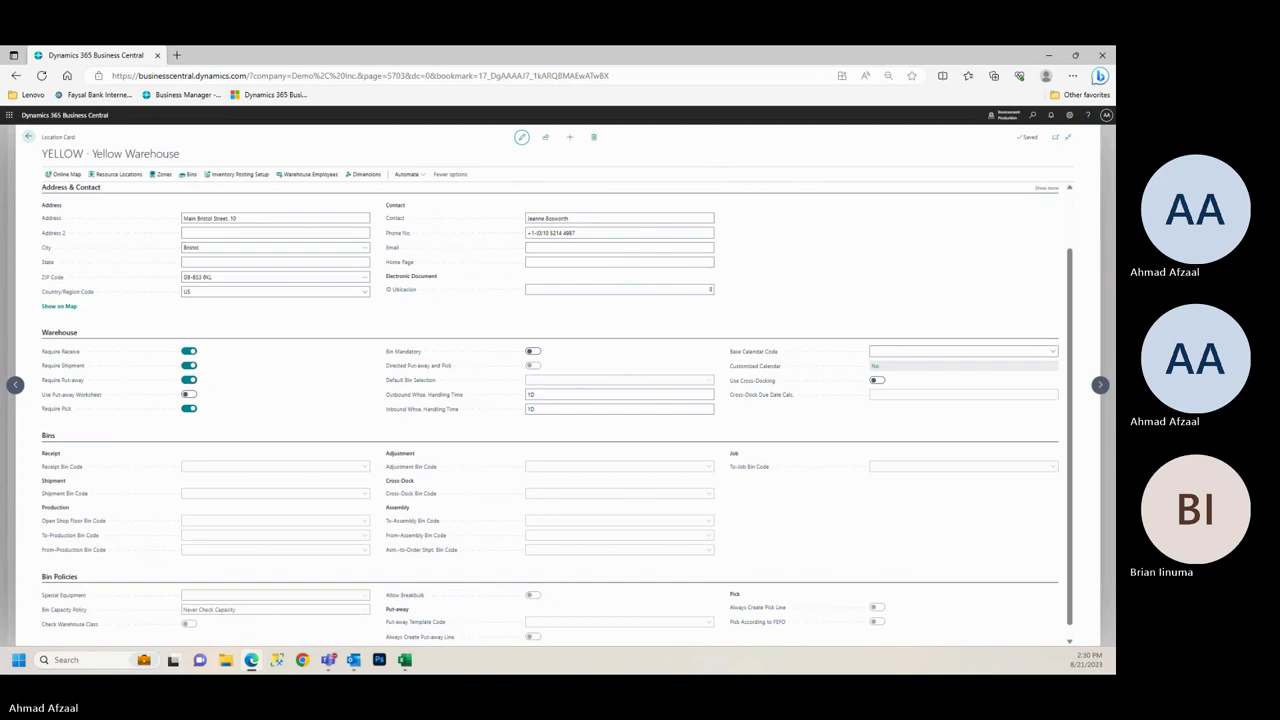
scroll(680, 447, down, 1)
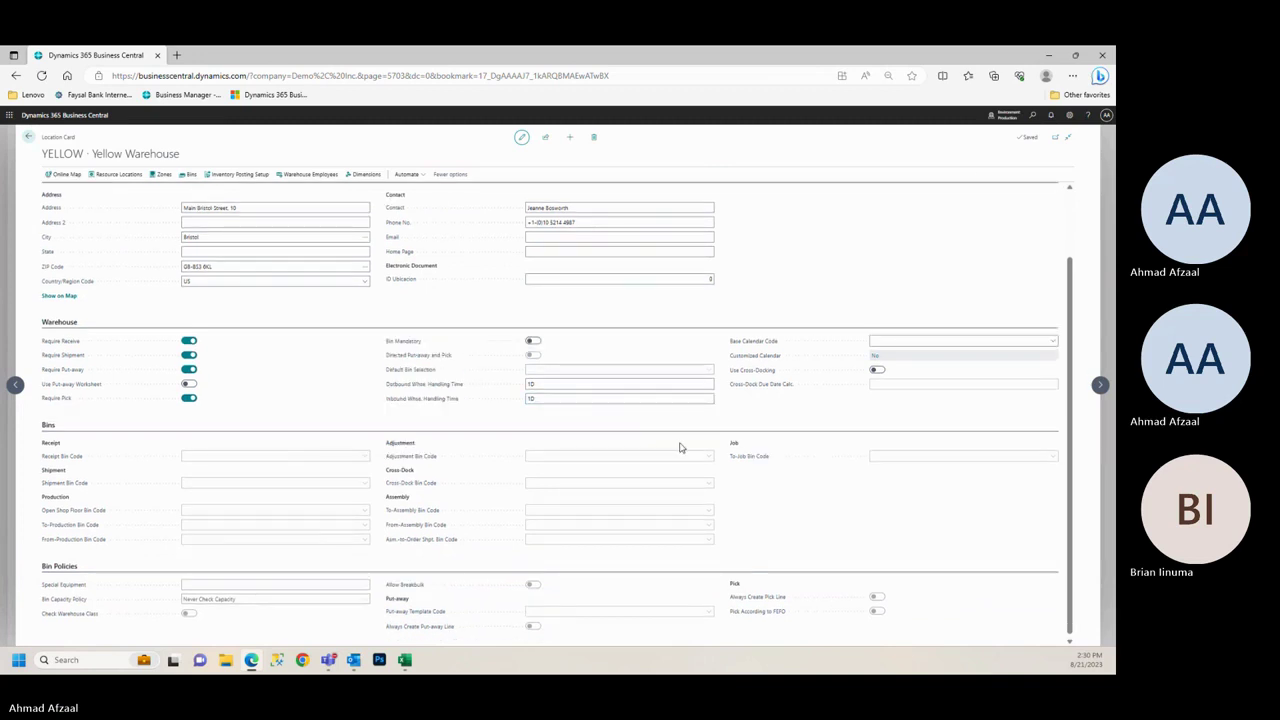
scroll(680, 447, up, 2)
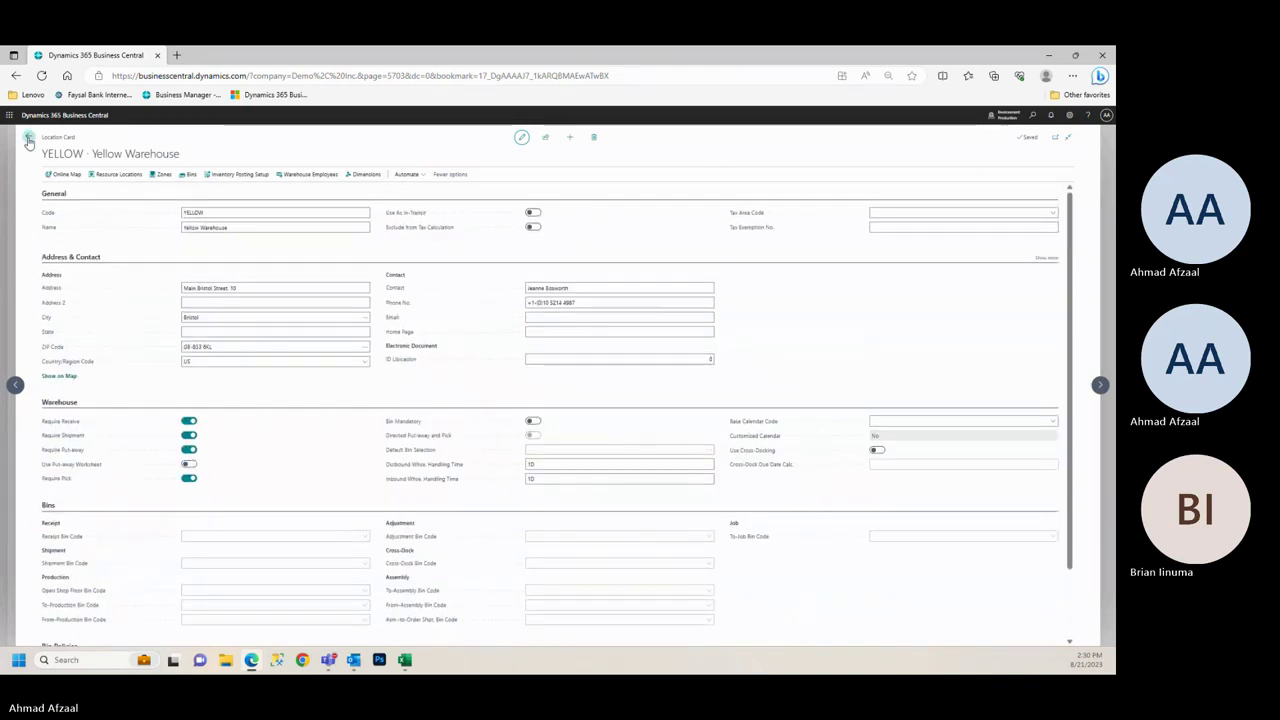
key(Escape)
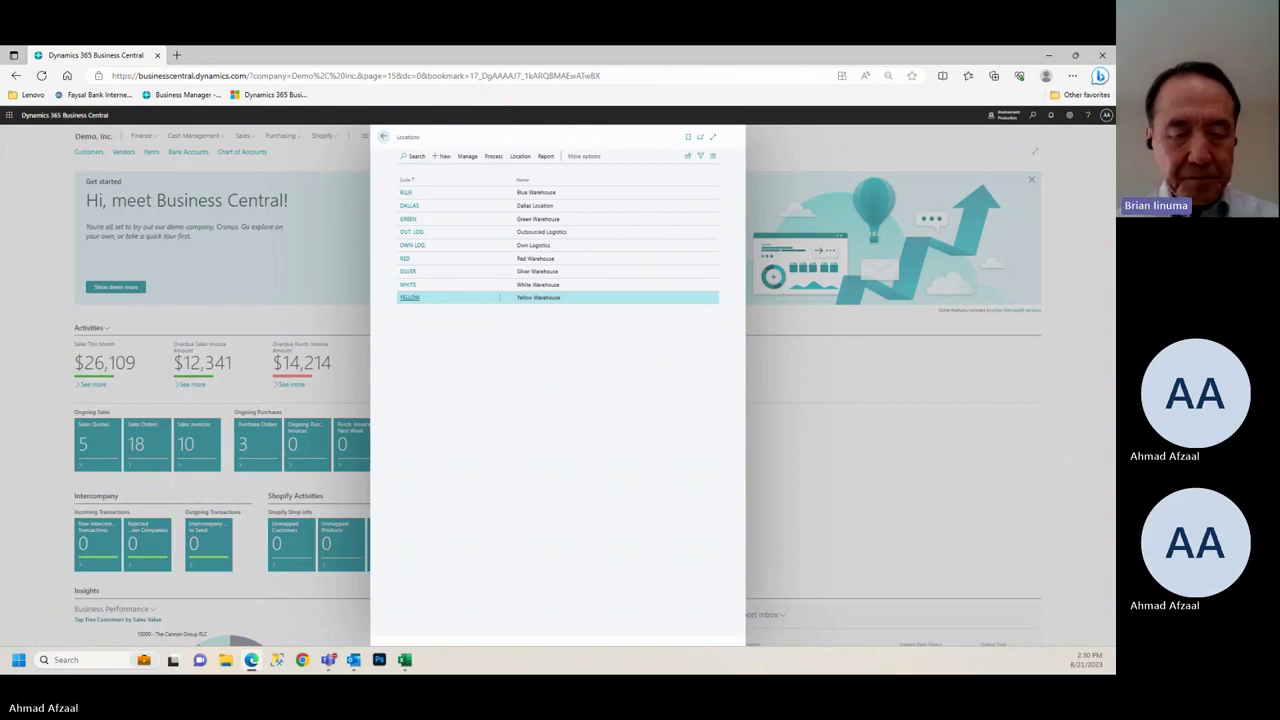